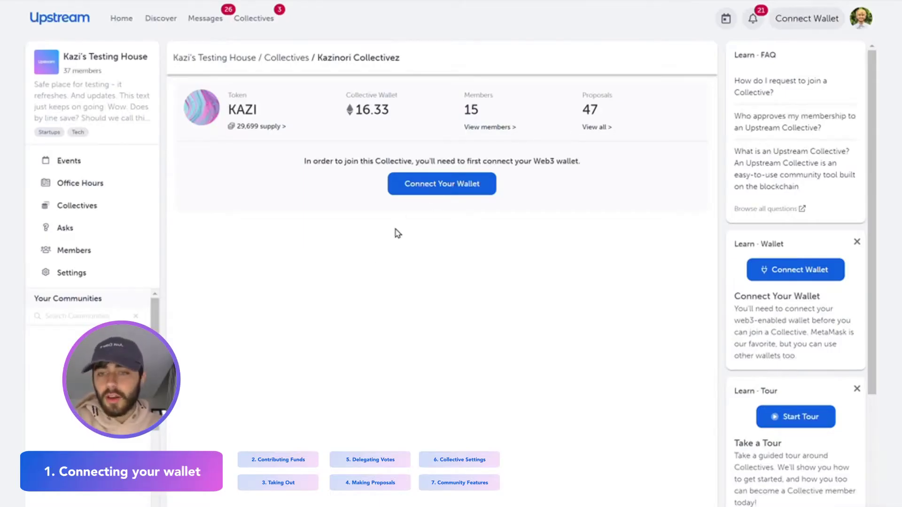
# Connect a MetaMask wallet to the Kazinori Collectivez page.
pyautogui.click(415, 189)
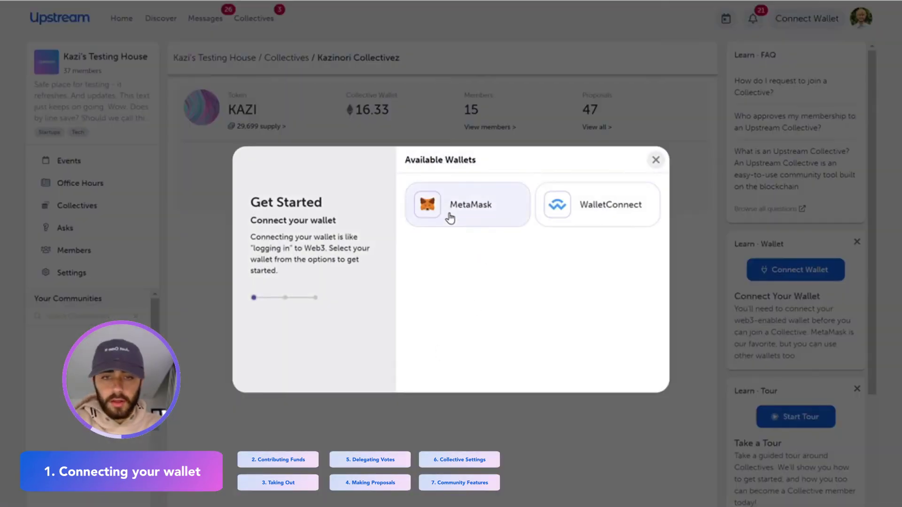
pyautogui.click(450, 217)
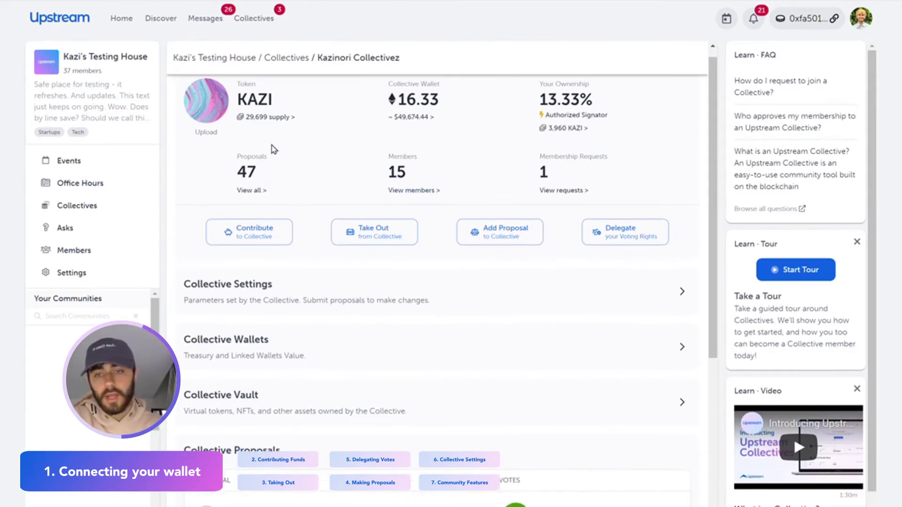
pyautogui.scroll(-2, 272, 148)
pyautogui.scroll(-2, 272, 149)
pyautogui.scroll(4, 272, 149)
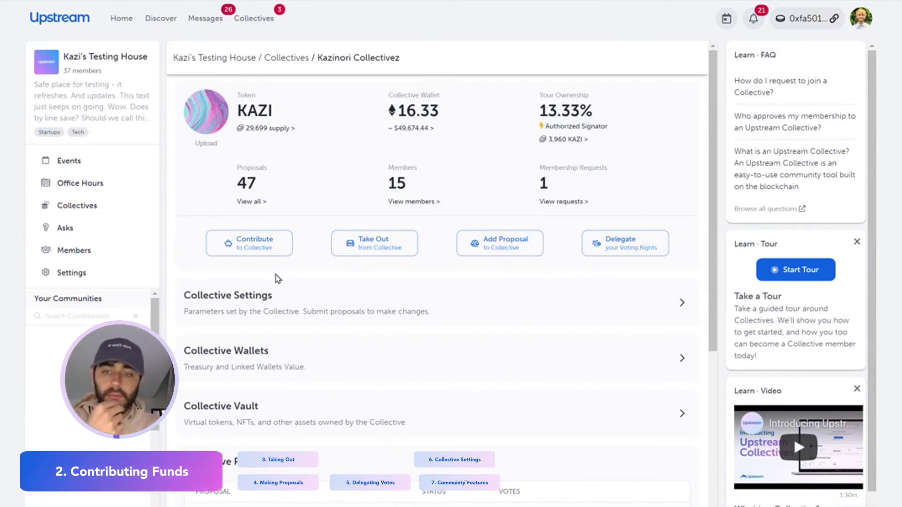
# Accept the collective risk terms and confirm a 0.10 ETH contribution.
pyautogui.click(253, 249)
pyautogui.scroll(-5, 420, 274)
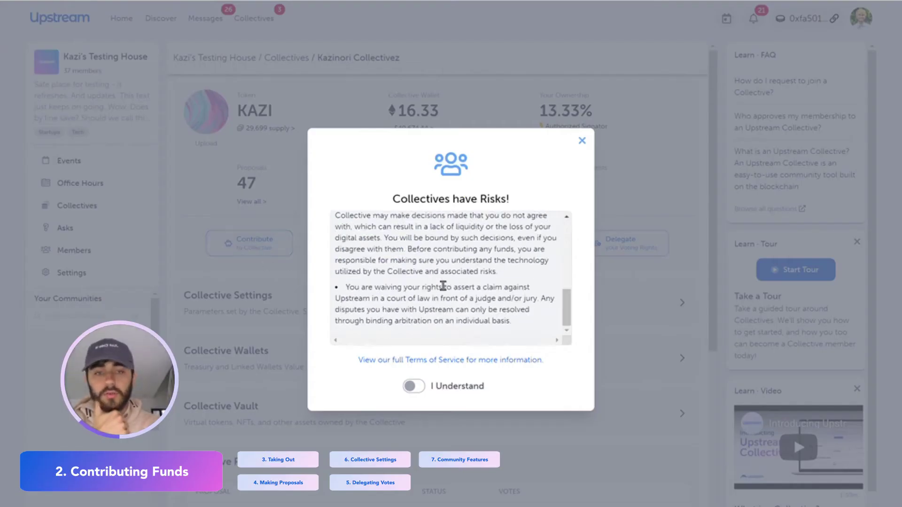
pyautogui.click(415, 388)
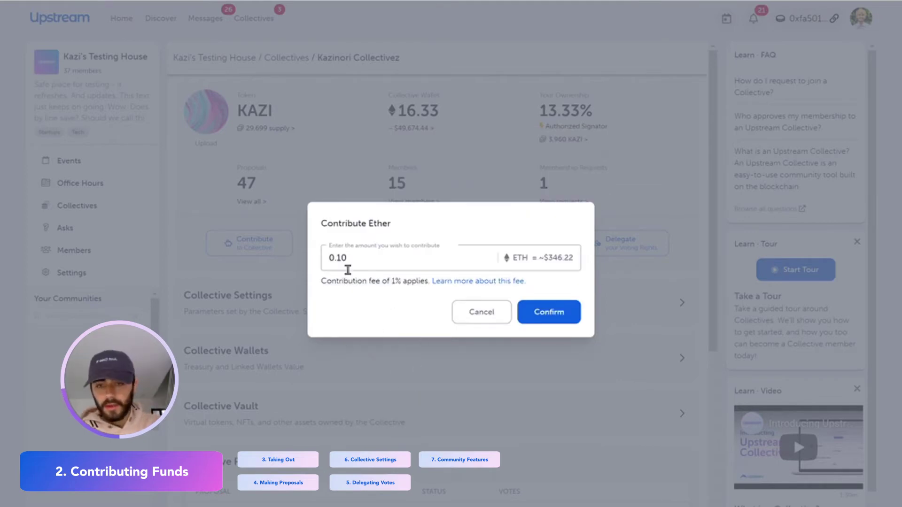
pyautogui.moveTo(355, 262); pyautogui.dragTo(316, 253)
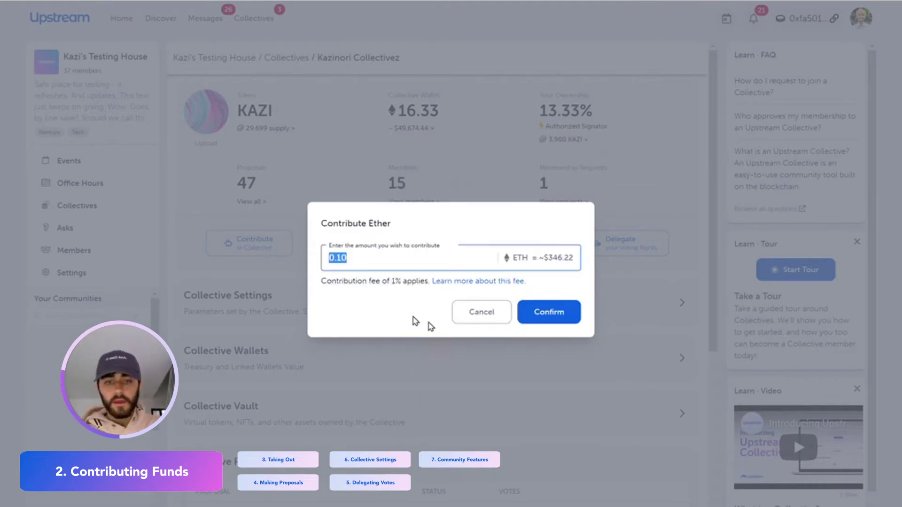
pyautogui.click(380, 267)
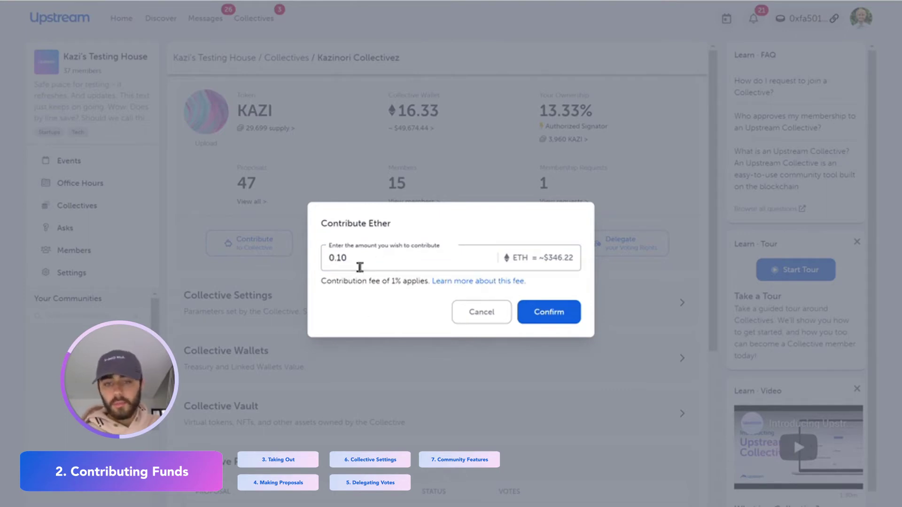
pyautogui.click(540, 316)
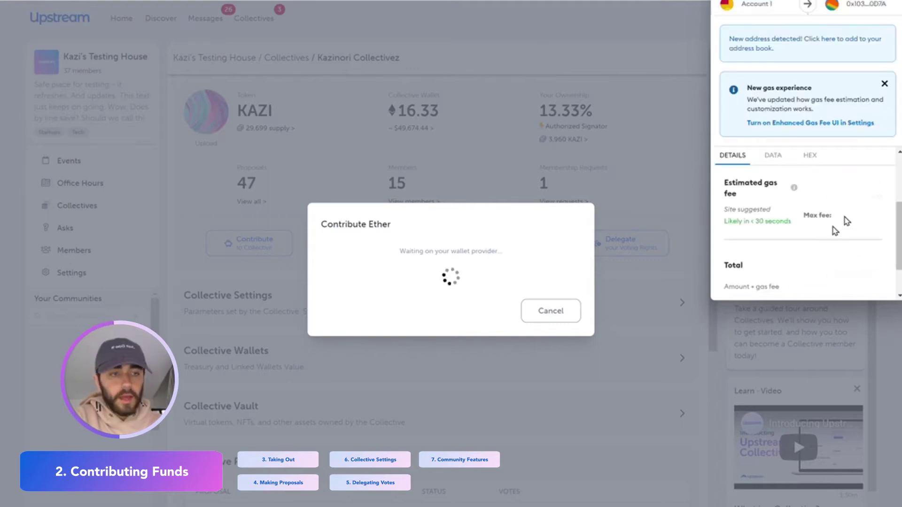
# Approve the 0.10 ETH contribution in MetaMask, then check the 16.43 ETH balance and 13.91% ownership.
pyautogui.scroll(-1, 812, 217)
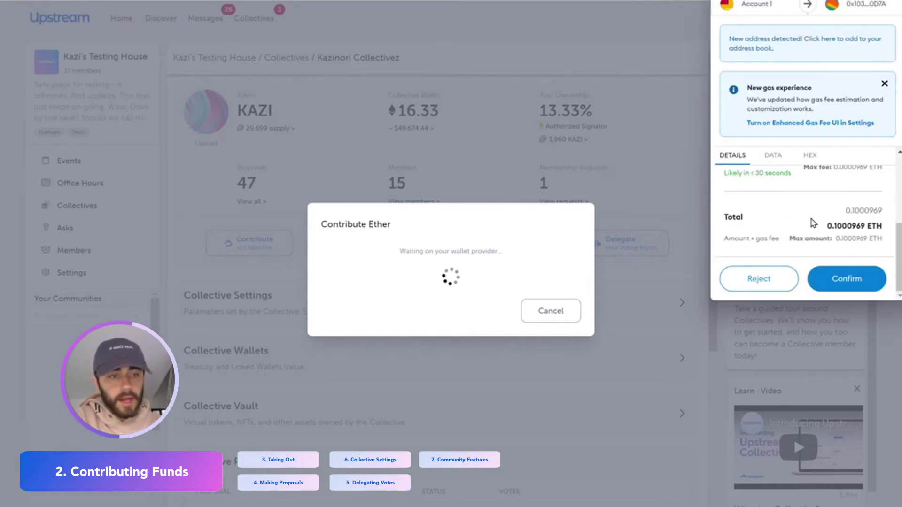
pyautogui.click(860, 284)
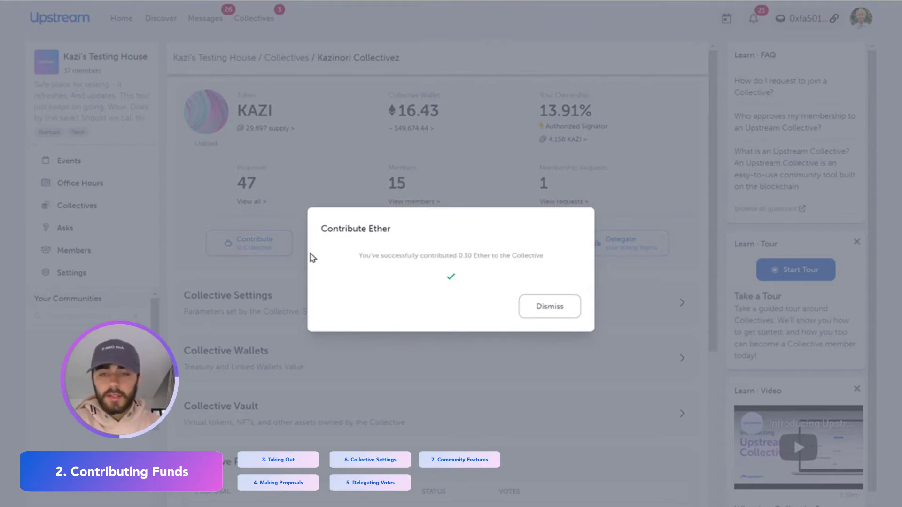
pyautogui.click(558, 308)
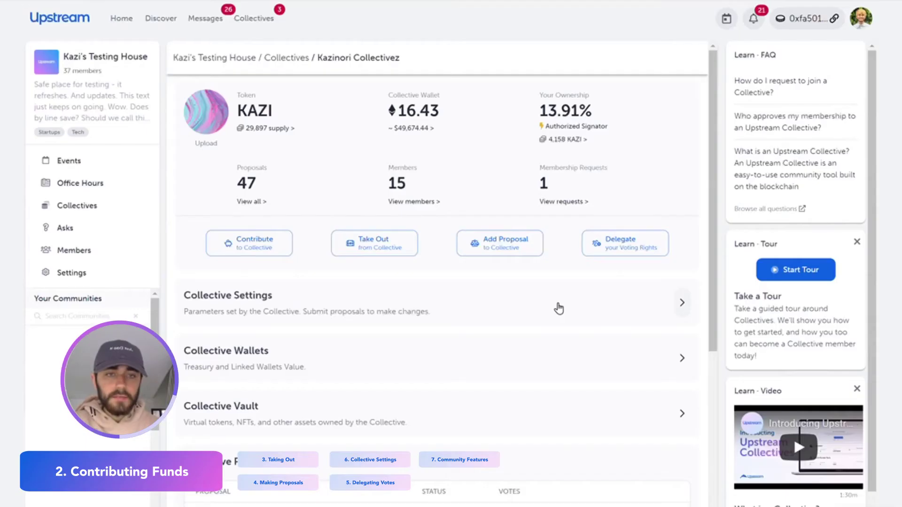
pyautogui.tripleClick(549, 114)
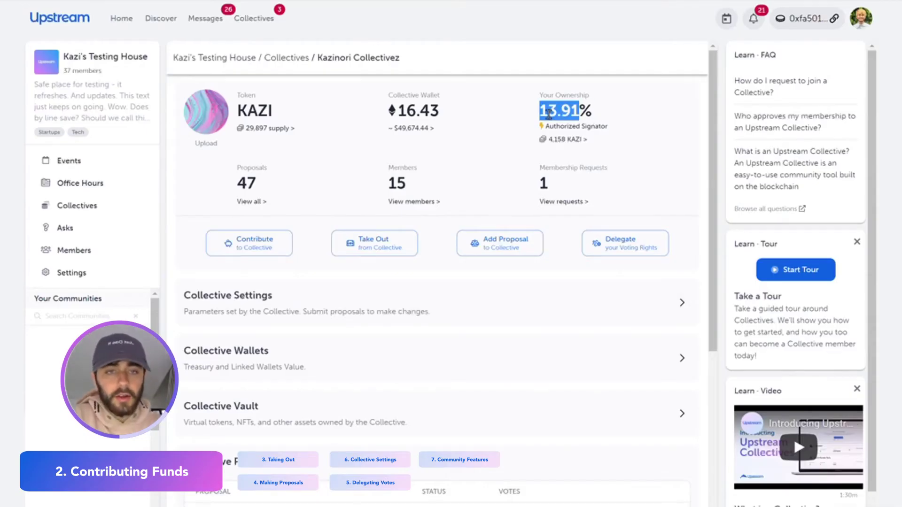
pyautogui.doubleClick(391, 114)
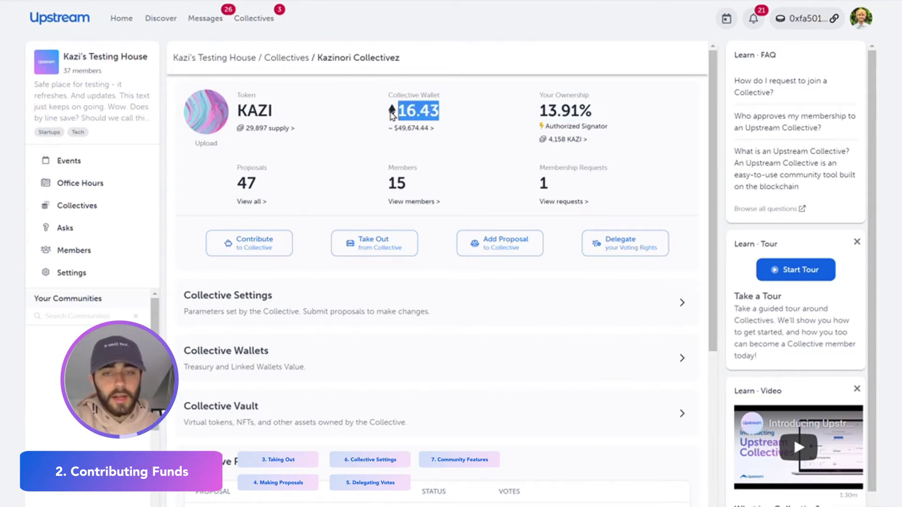
pyautogui.click(261, 186)
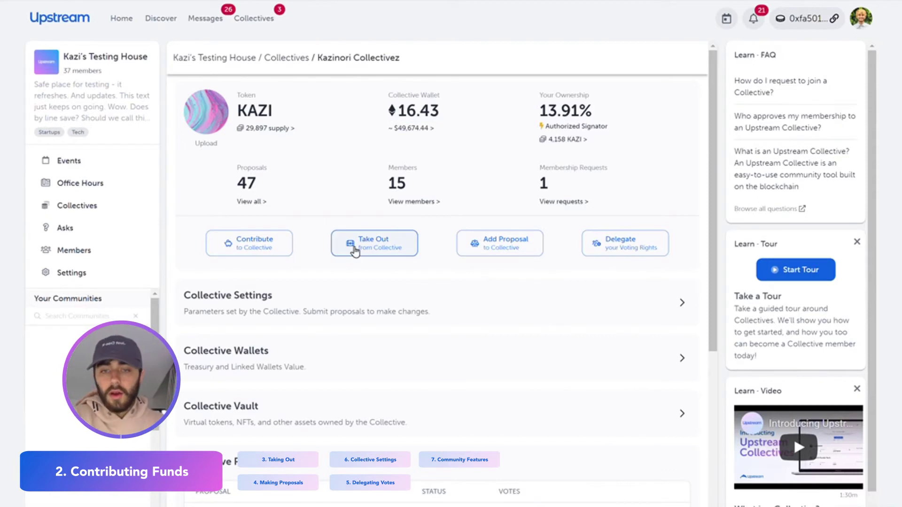
# Replace the 0.10 amount with 1000 KAZI (about 0.55 ETH) and confirm the take-out.
pyautogui.click(354, 251)
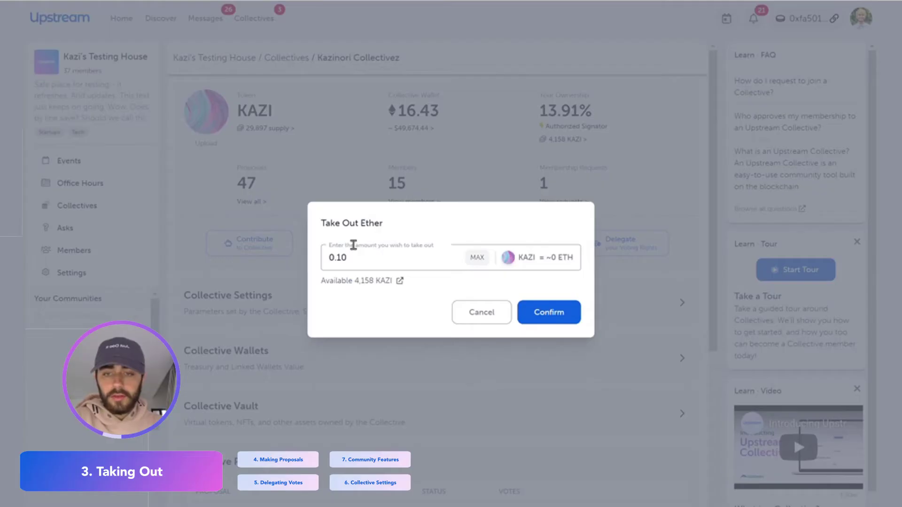
pyautogui.doubleClick(316, 254)
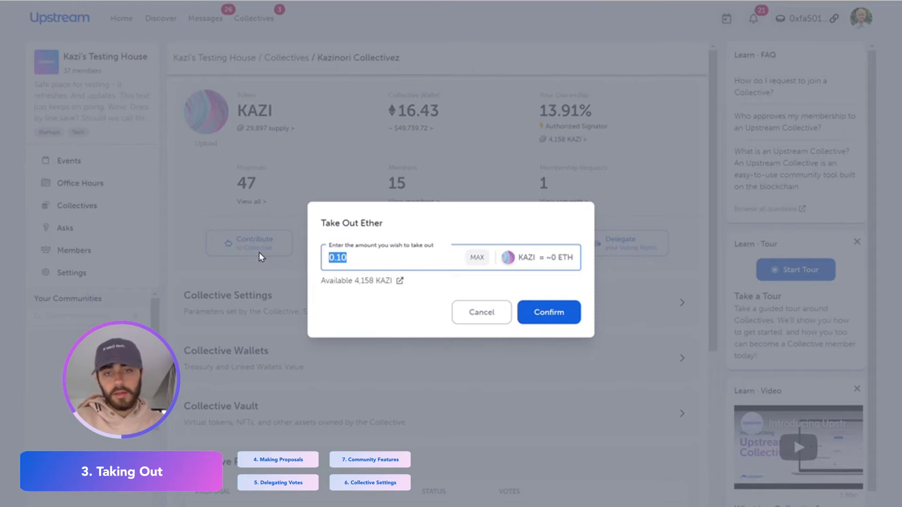
pyautogui.click(258, 253)
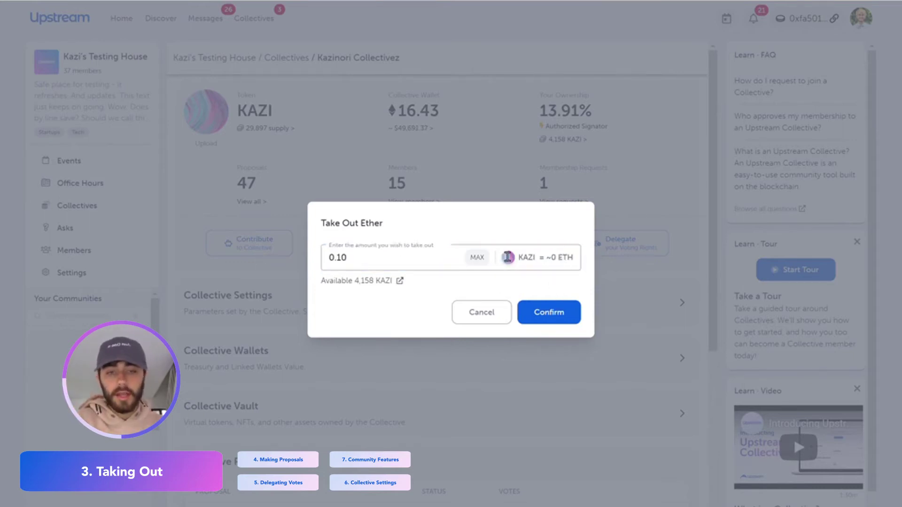
pyautogui.moveTo(517, 257); pyautogui.dragTo(547, 257)
pyautogui.click(556, 257)
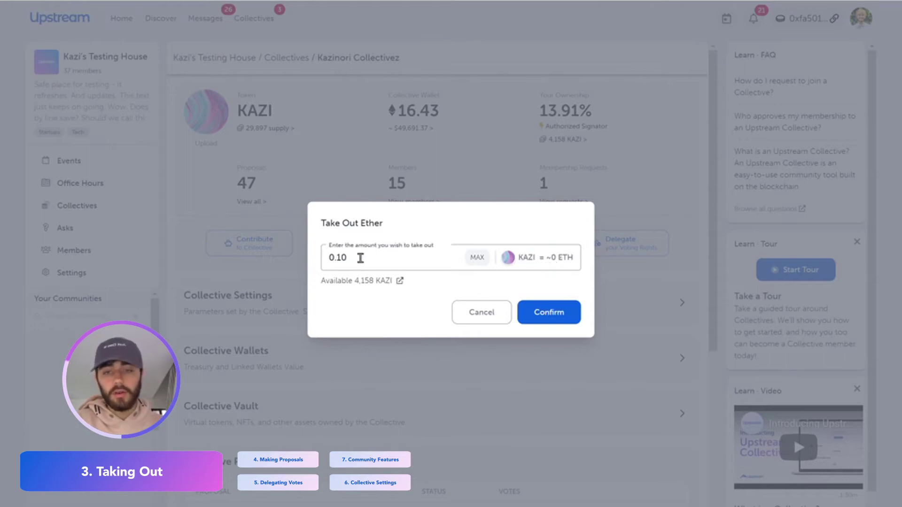
pyautogui.moveTo(354, 258); pyautogui.dragTo(293, 269)
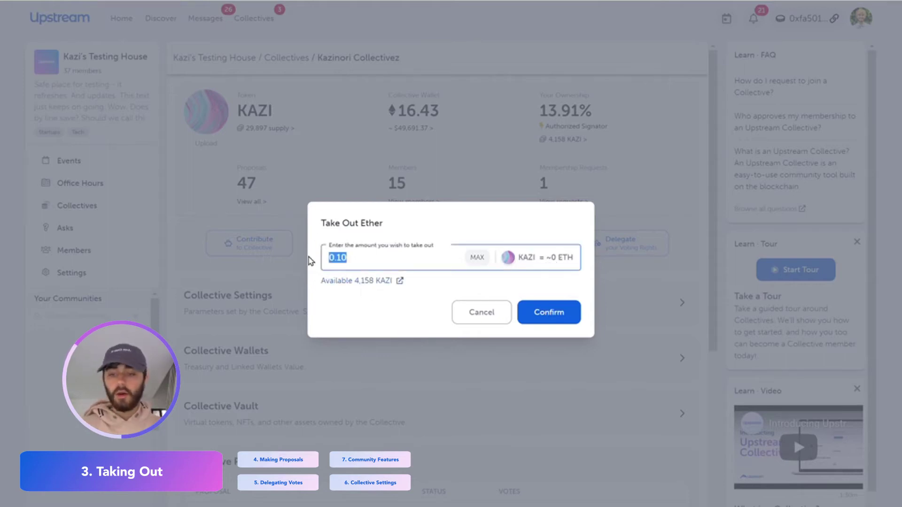
pyautogui.write('1000')
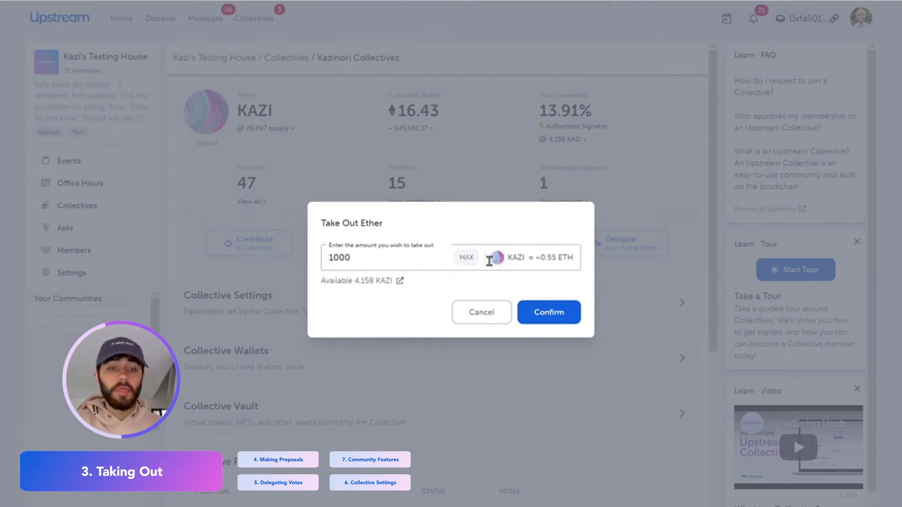
pyautogui.click(538, 321)
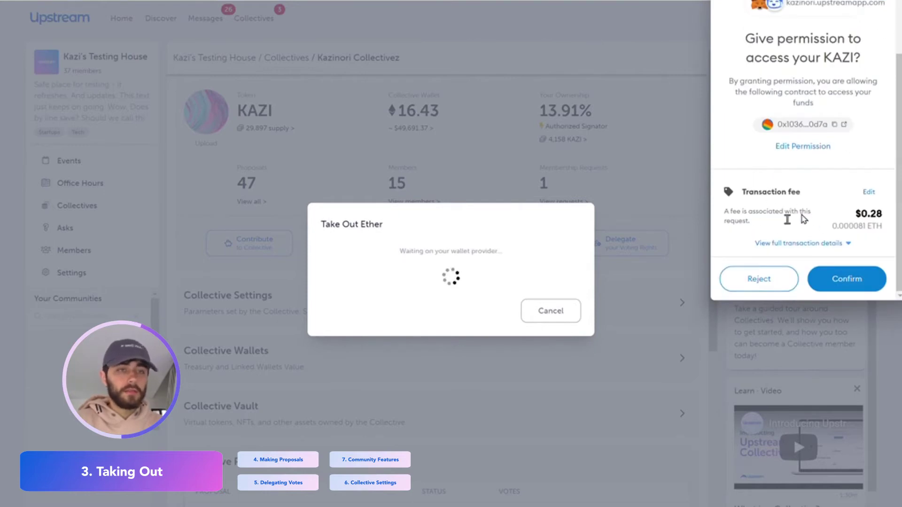
# Grant MetaMask access to KAZI, then check the 15.88 ETH balance and 10.93% ownership.
pyautogui.click(849, 289)
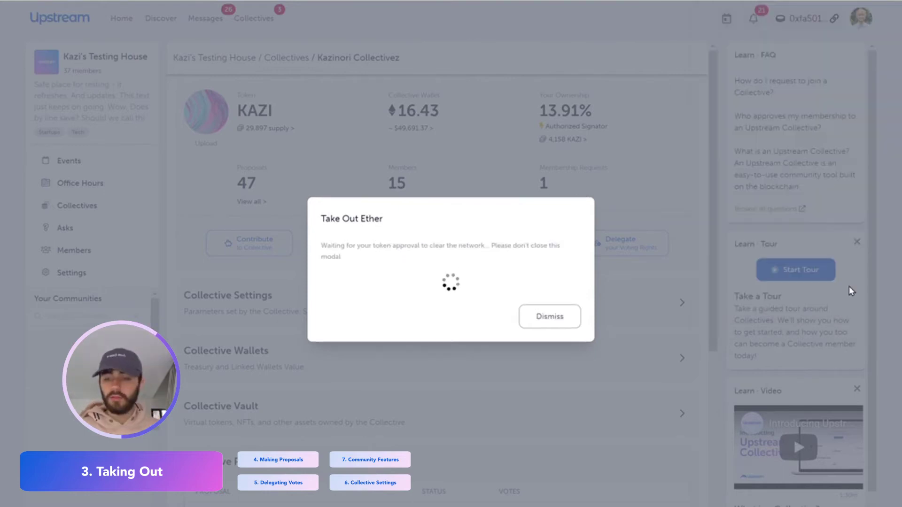
pyautogui.click(550, 310)
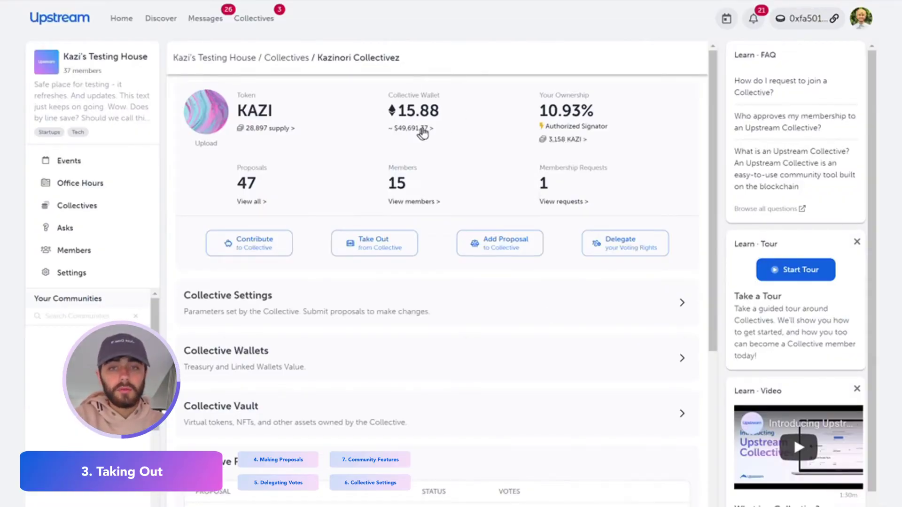
pyautogui.doubleClick(554, 109)
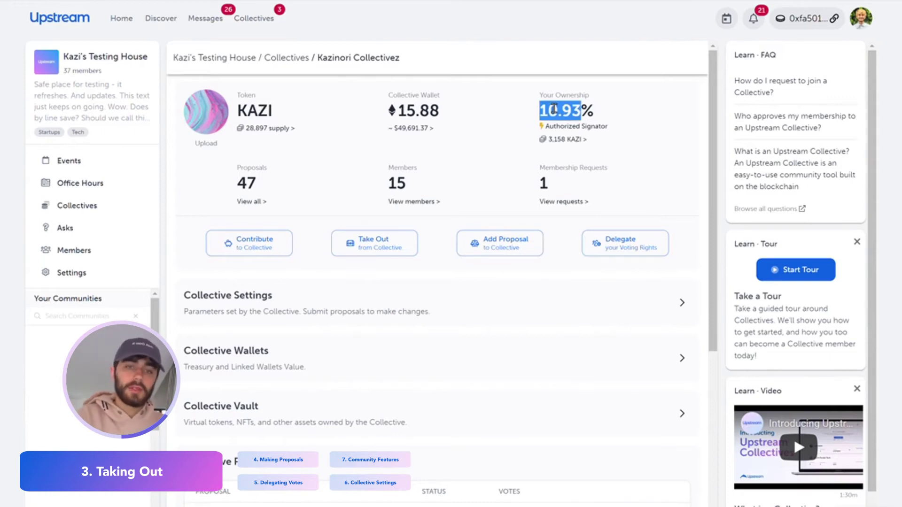
pyautogui.click(559, 112)
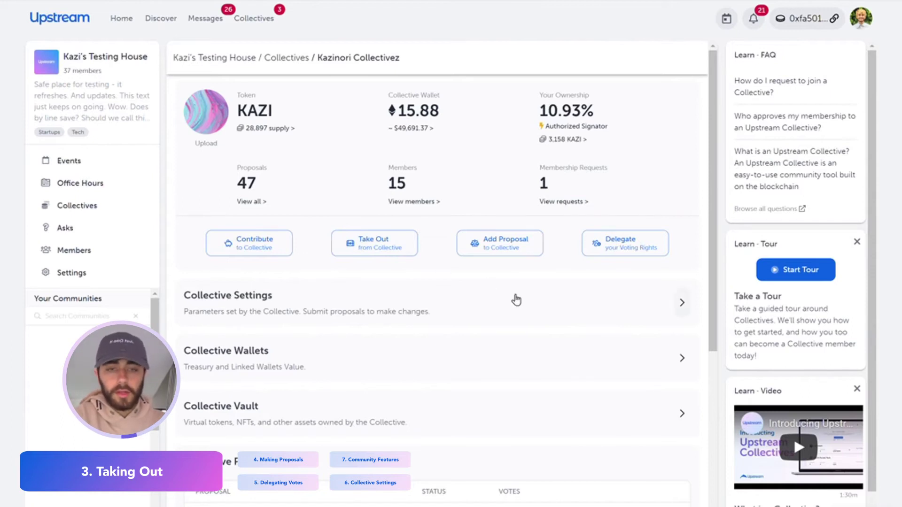
# Start a new proposal and add an empty Command #1 slot to it.
pyautogui.click(509, 237)
pyautogui.tripleClick(347, 142)
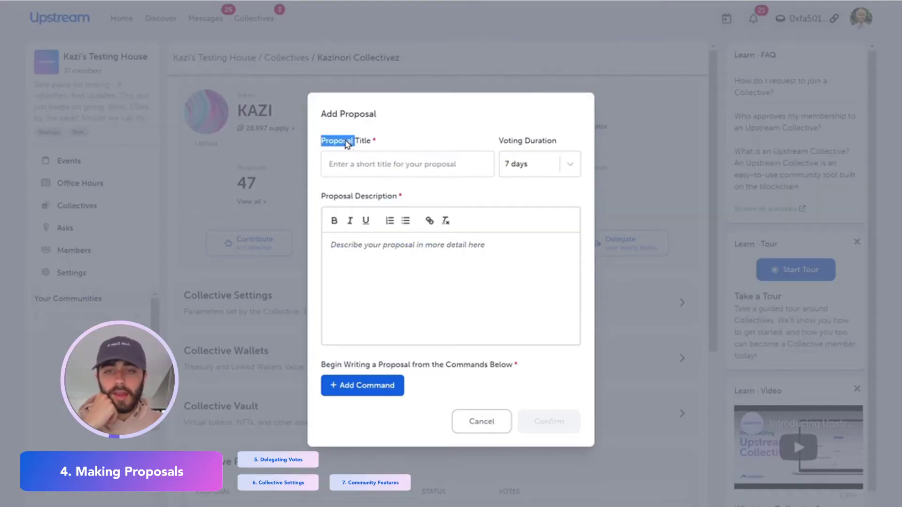
pyautogui.click(344, 158)
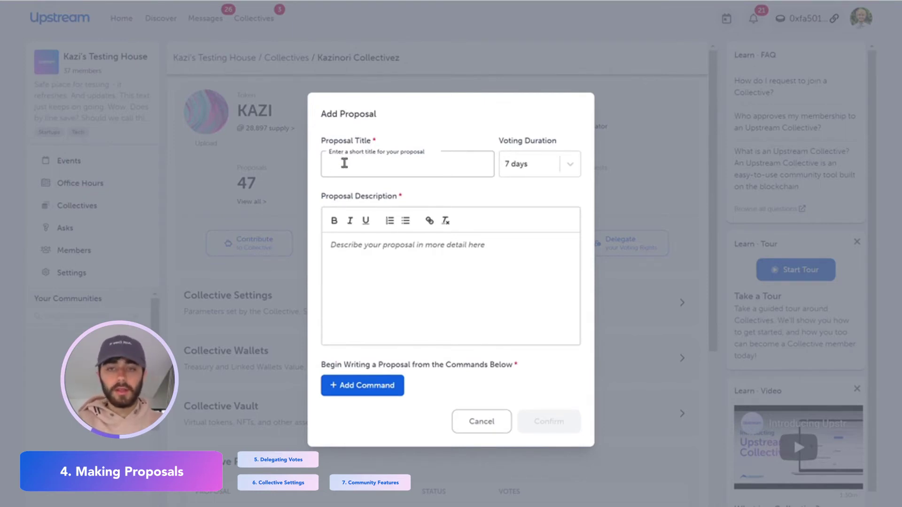
pyautogui.click(361, 272)
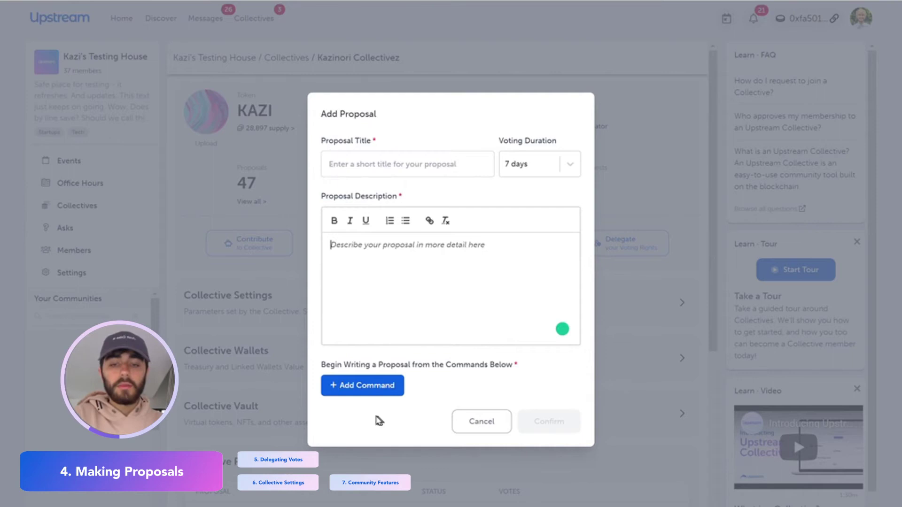
pyautogui.click(350, 388)
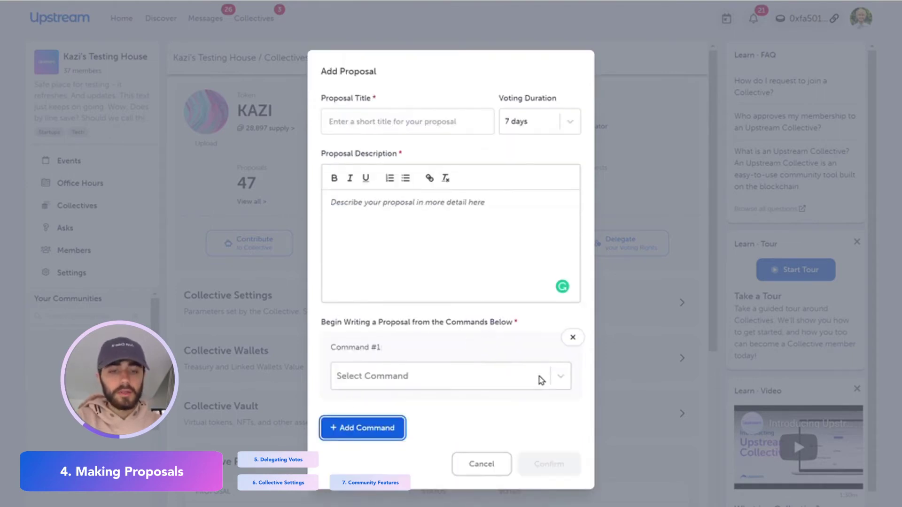
# Browse the Select Command list for Command #1, closing it without choosing.
pyautogui.click(564, 385)
pyautogui.moveTo(565, 413); pyautogui.dragTo(567, 432)
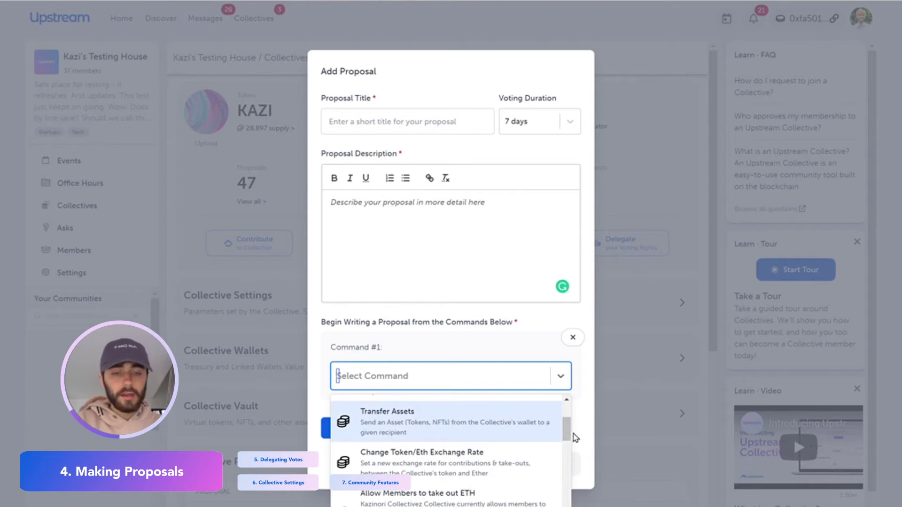
pyautogui.scroll(-1, 569, 432)
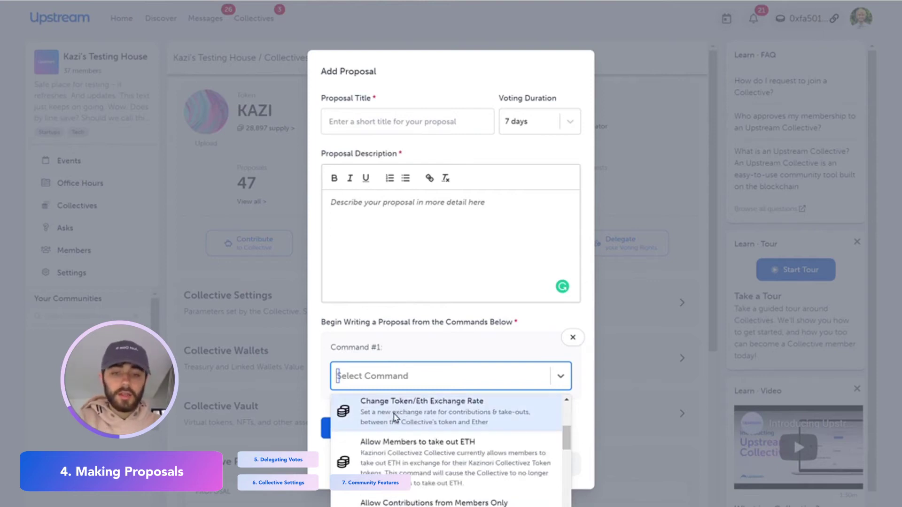
pyautogui.scroll(-1, 430, 427)
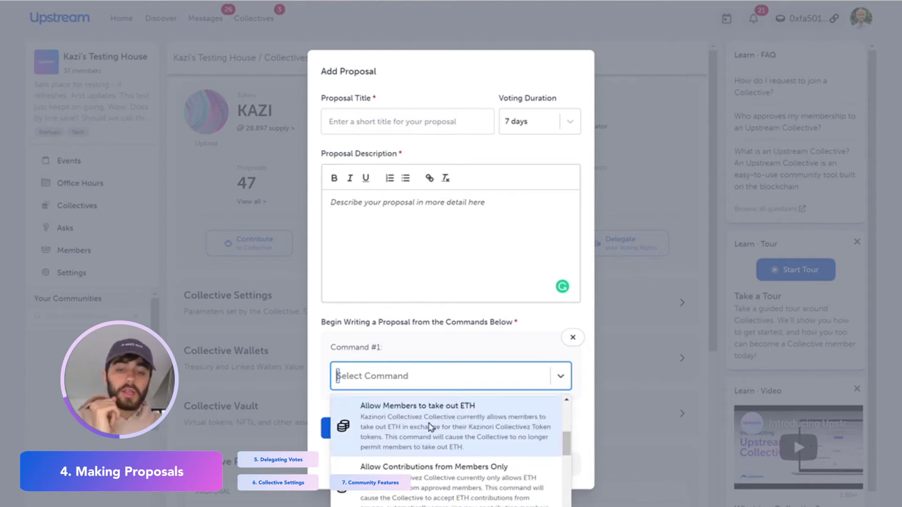
pyautogui.click(557, 403)
# Reopen the command list and scroll through all the available commands.
pyautogui.click(567, 386)
pyautogui.scroll(-5, 575, 452)
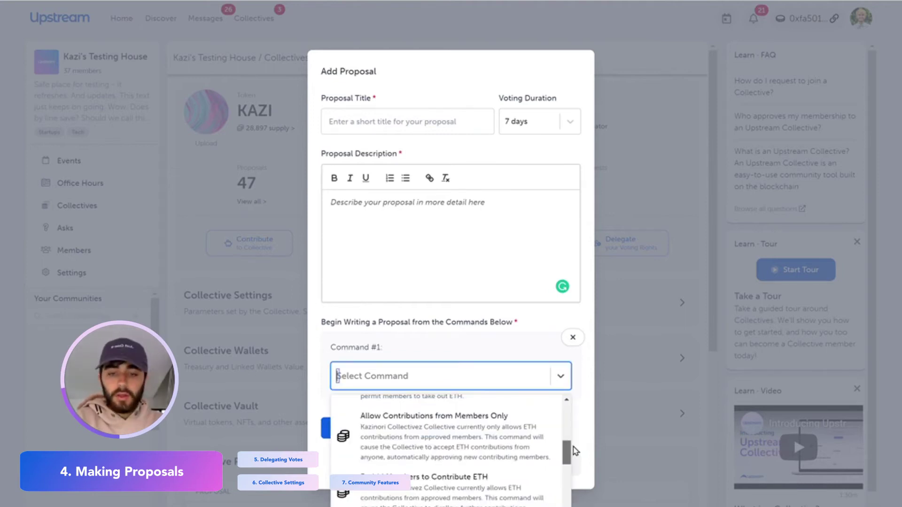
pyautogui.scroll(-1, 575, 452)
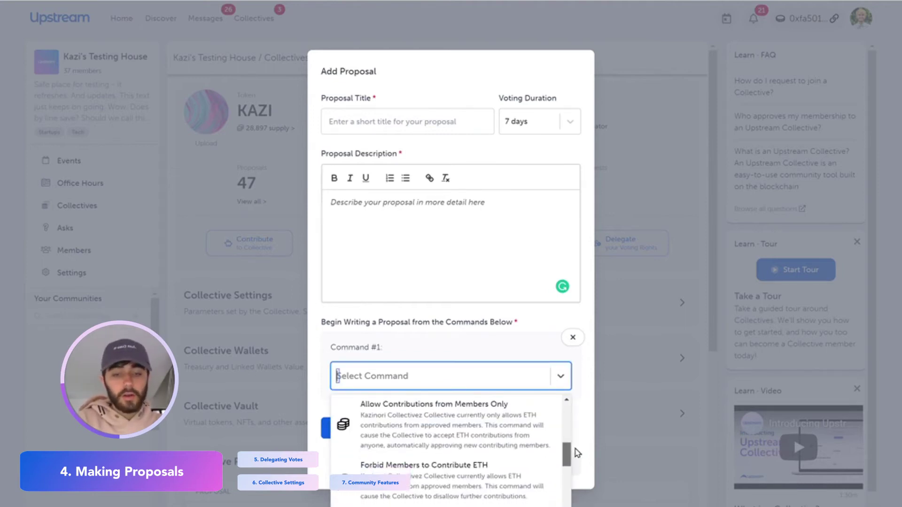
pyautogui.scroll(-3, 578, 452)
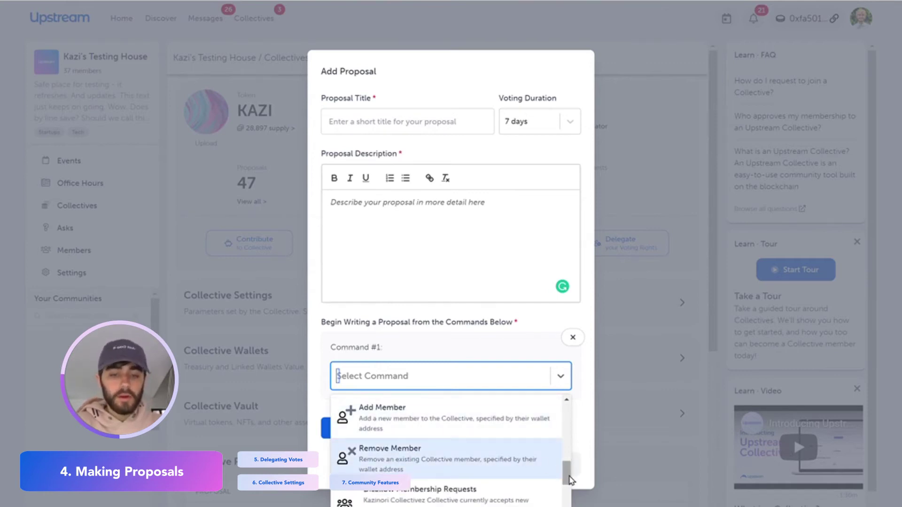
pyautogui.scroll(-3, 570, 479)
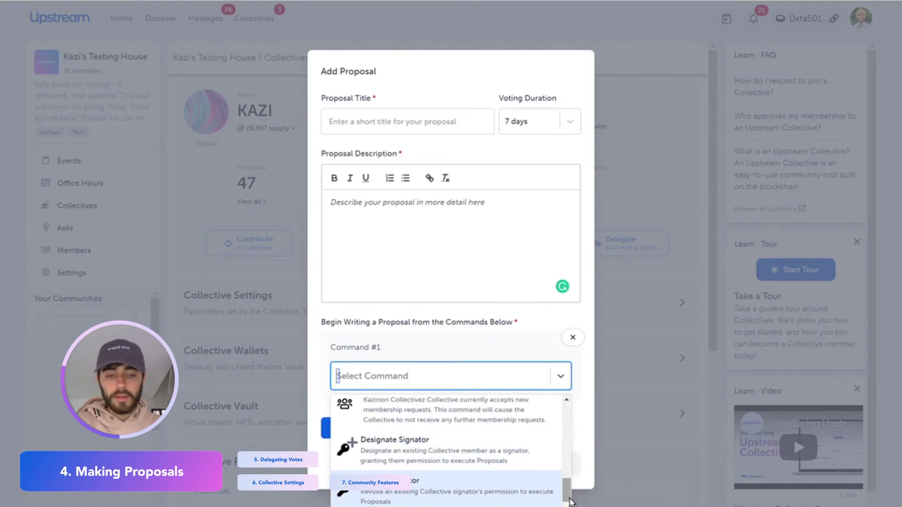
pyautogui.scroll(-1, 376, 418)
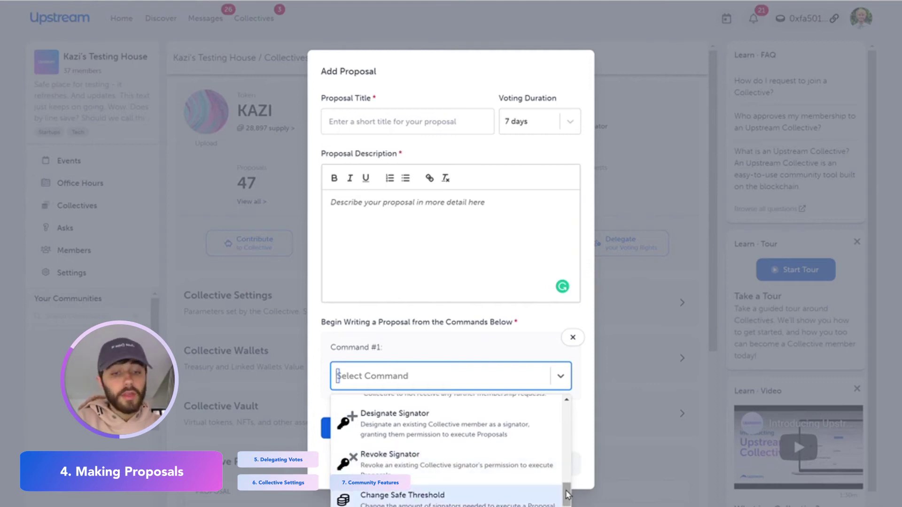
pyautogui.scroll(-2, 413, 421)
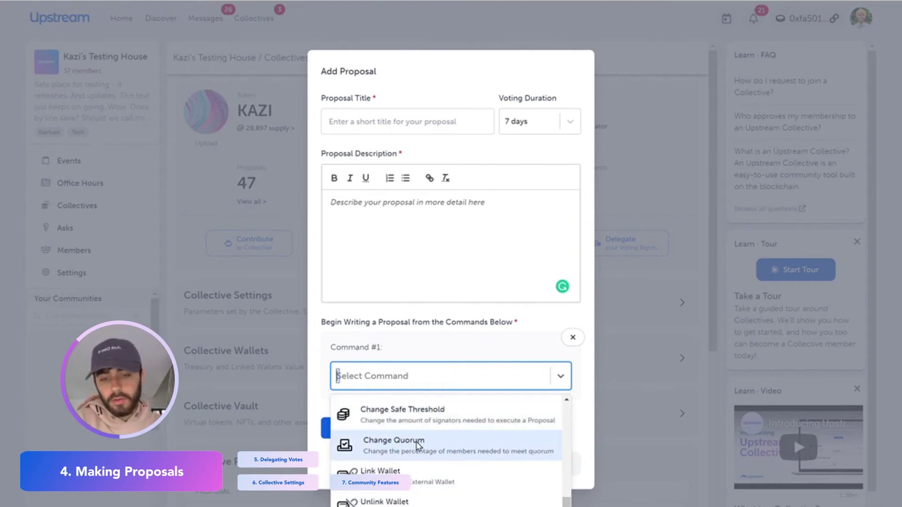
pyautogui.scroll(-1, 409, 462)
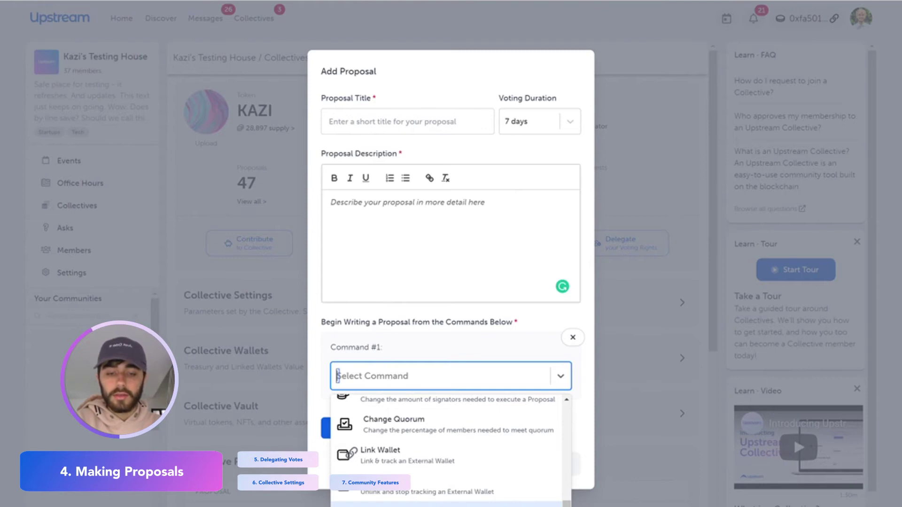
pyautogui.scroll(5, 381, 427)
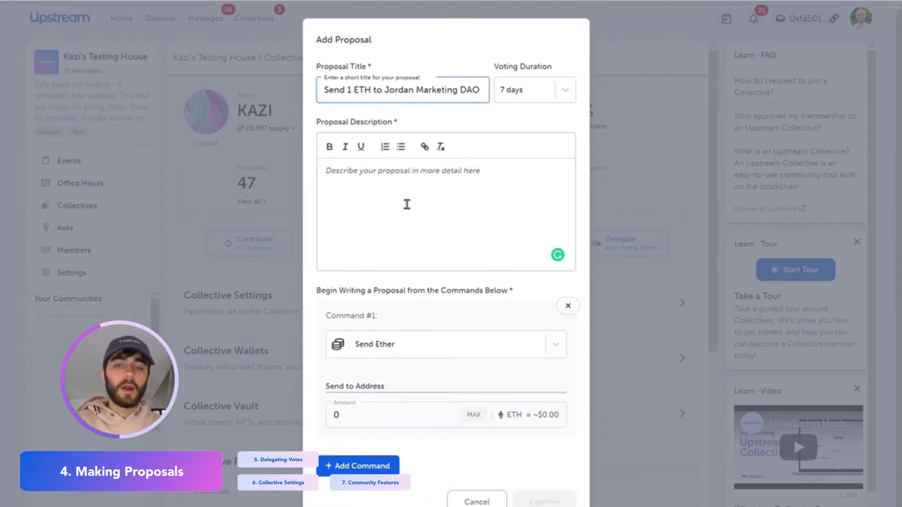
# Add the proposal description, paste the recipient address, set the amount to 1 ETH, and submit.
pyautogui.click(407, 204)
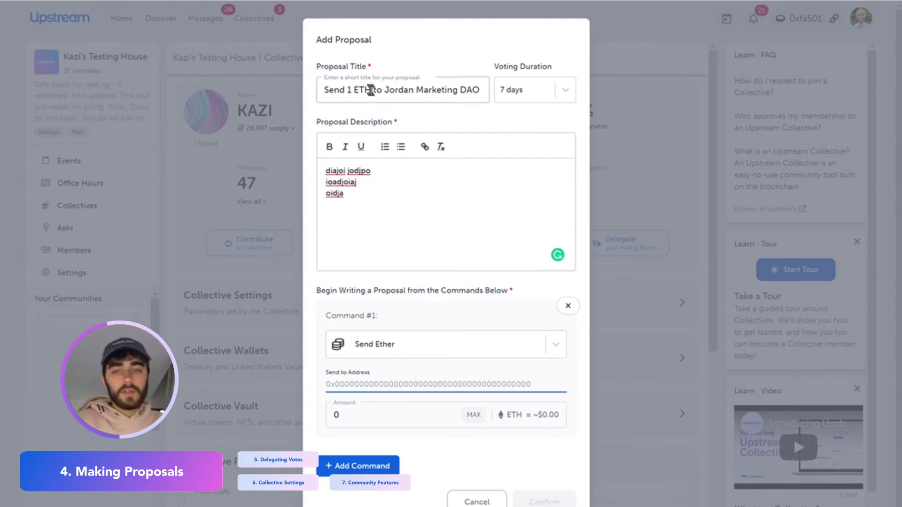
pyautogui.moveTo(336, 182); pyautogui.dragTo(346, 204)
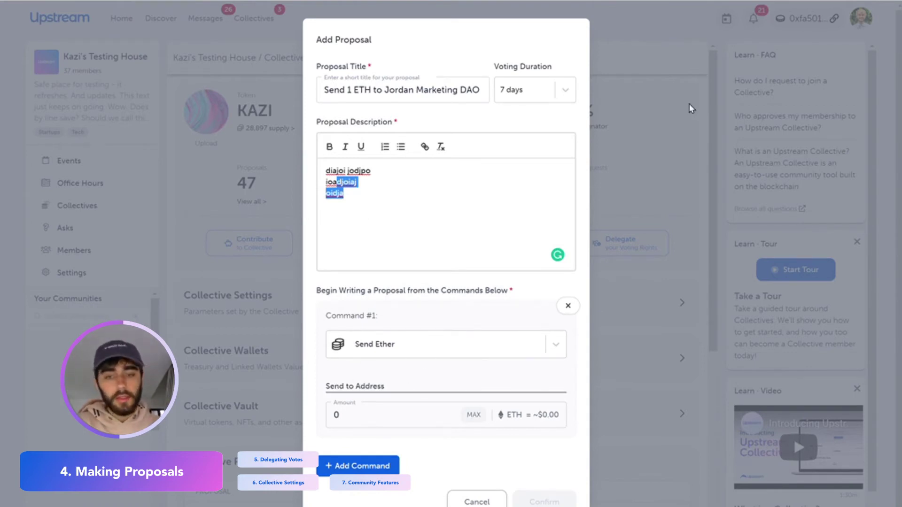
pyautogui.click(353, 384)
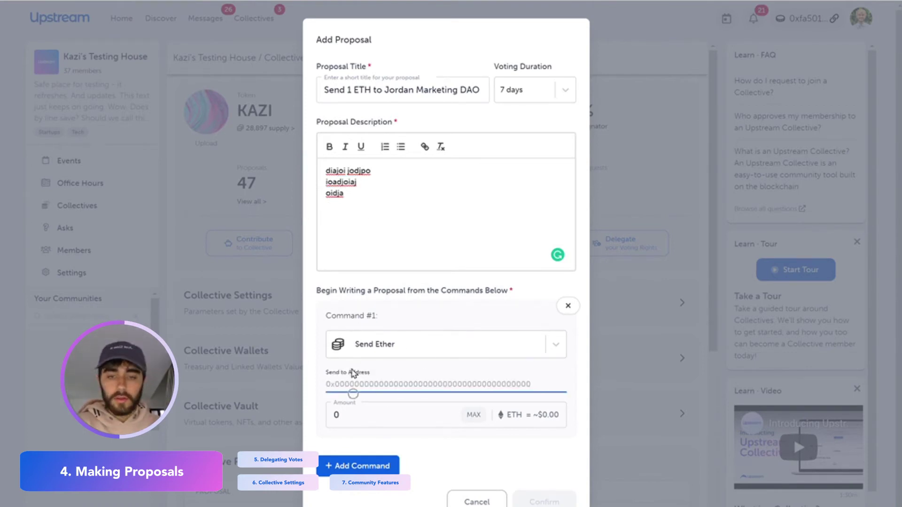
pyautogui.write('0xfa50120a52BA982F8882722F54cfb6B98b43eDF2')
pyautogui.click(345, 416)
pyautogui.write('1')
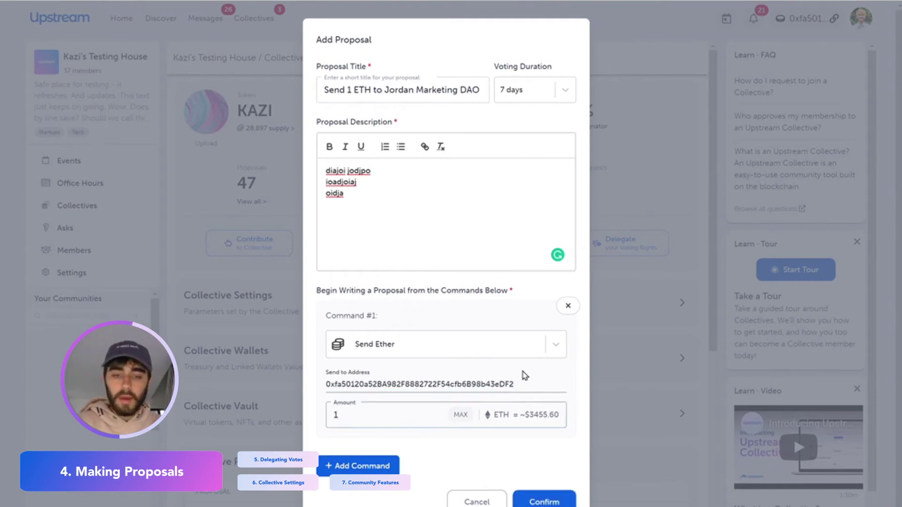
pyautogui.click(545, 502)
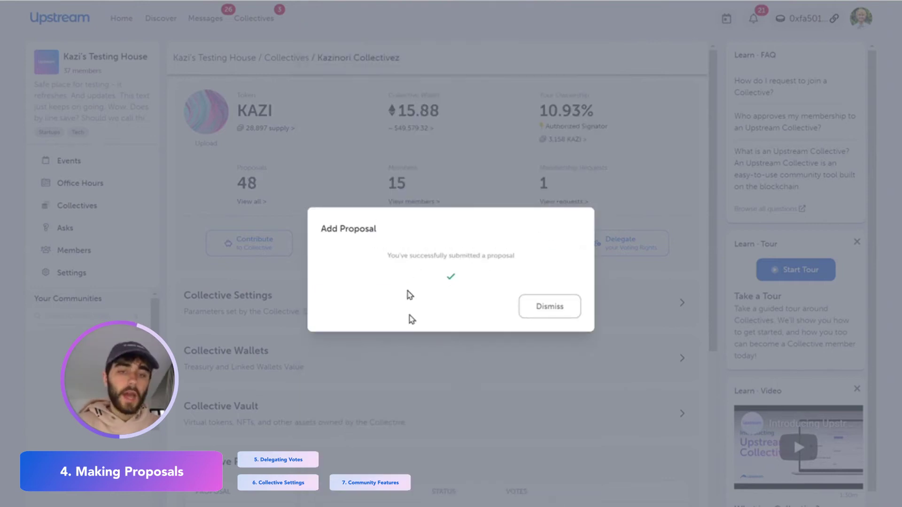
# Cast a yes vote on the new proposal and sign it in MetaMask.
pyautogui.click(540, 313)
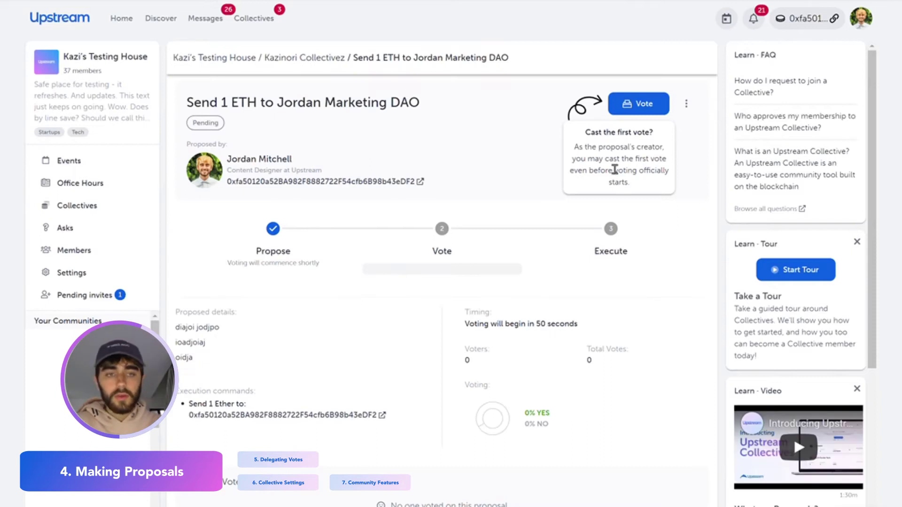
pyautogui.click(660, 114)
pyautogui.click(535, 342)
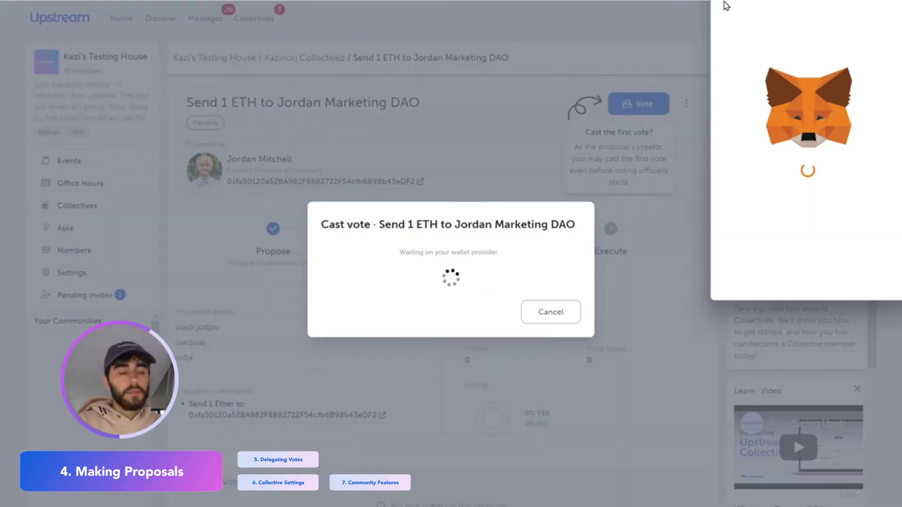
pyautogui.click(852, 272)
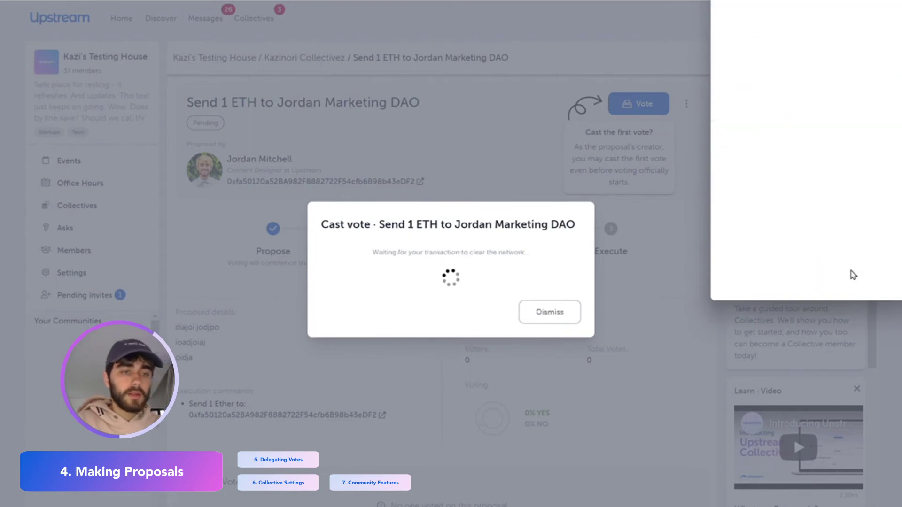
pyautogui.scroll(-1, 585, 377)
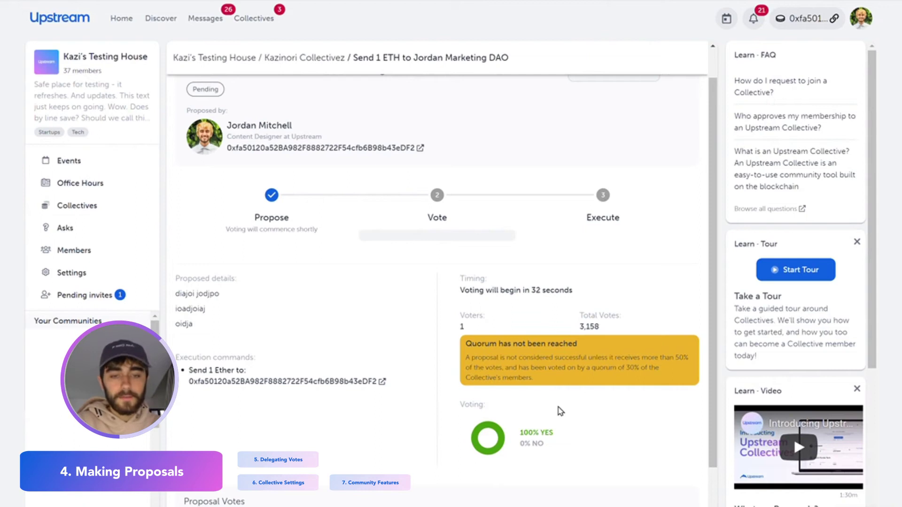
# Highlight the 50% quorum notice, then go back to the Kazinori Collectivez overview.
pyautogui.doubleClick(513, 367)
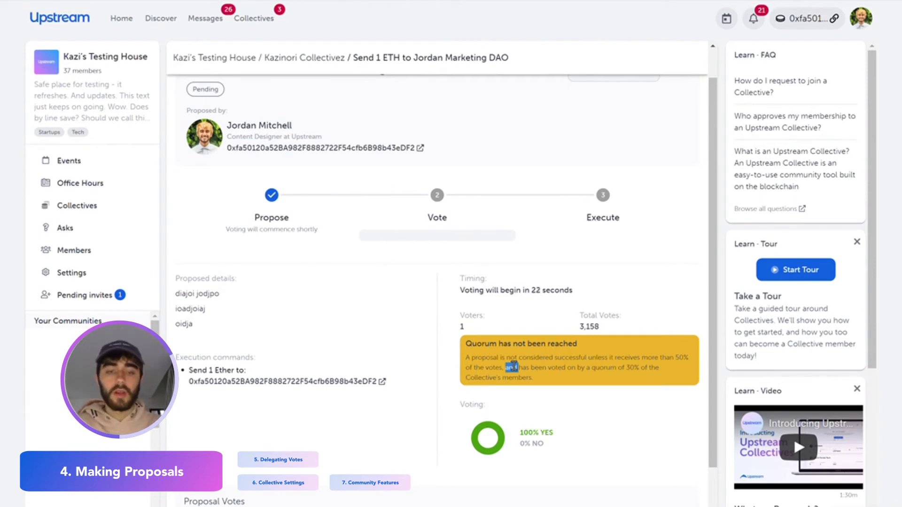
pyautogui.tripleClick(585, 376)
pyautogui.click(616, 361)
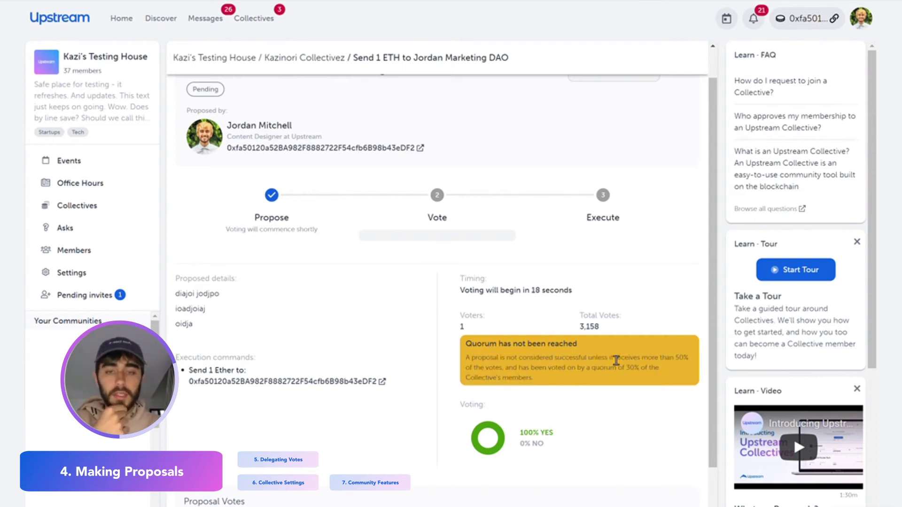
pyautogui.tripleClick(621, 368)
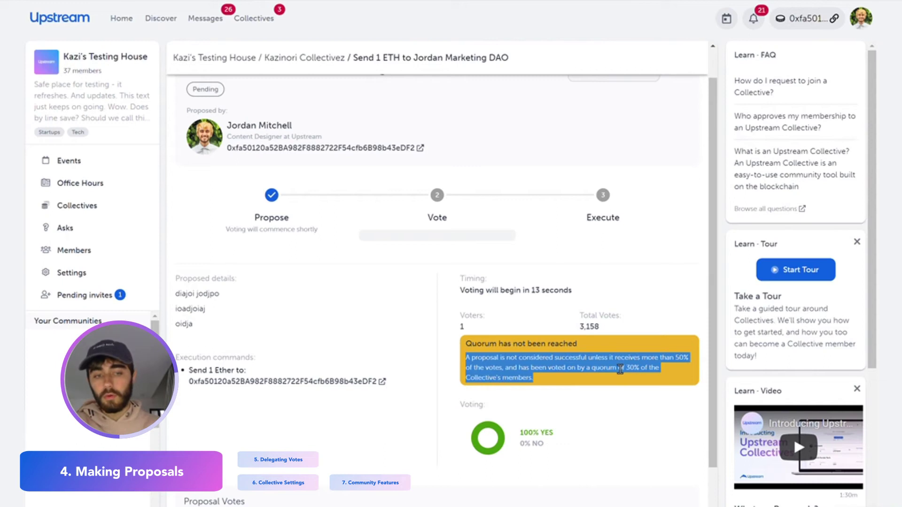
pyautogui.click(620, 369)
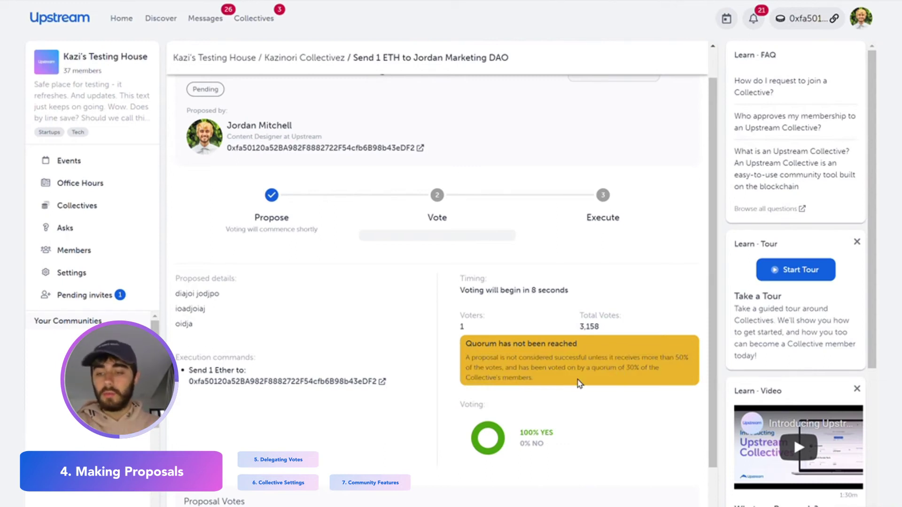
pyautogui.moveTo(679, 357); pyautogui.dragTo(644, 385)
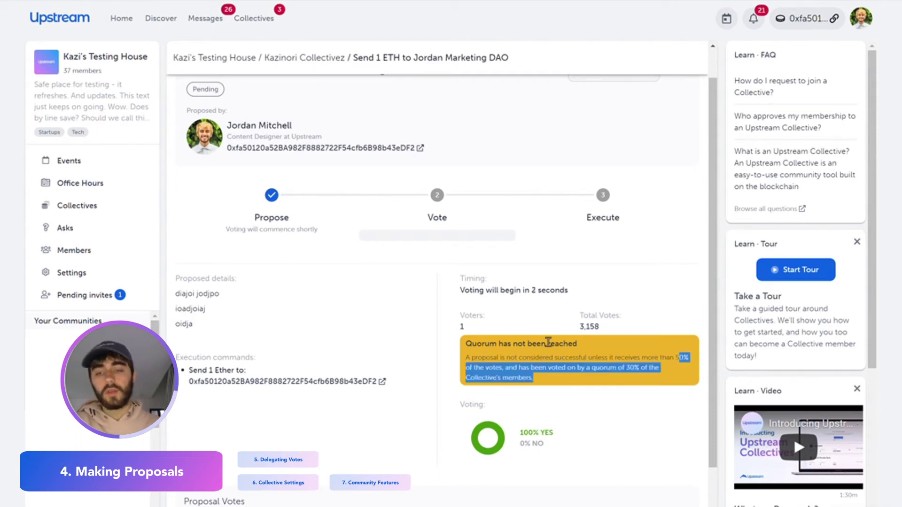
pyautogui.hotkey('alt', 'Left')
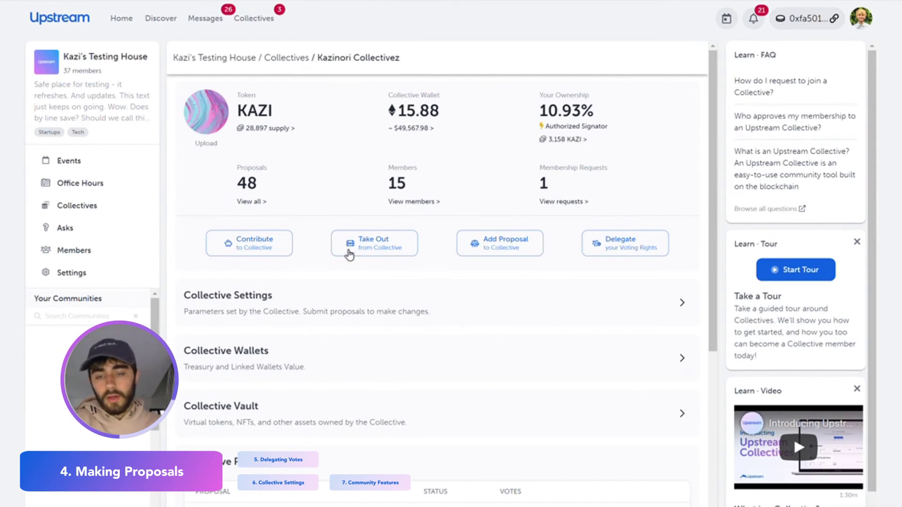
# Create a membership proposal admitting the requesting member, then return to the Kazinori Collectivez overview.
pyautogui.scroll(-3, 348, 254)
pyautogui.scroll(-2, 349, 255)
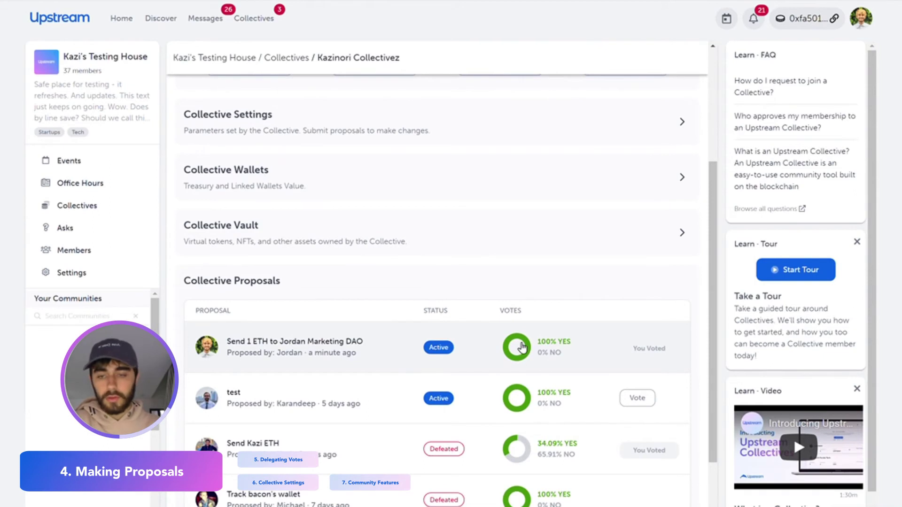
pyautogui.scroll(5, 546, 215)
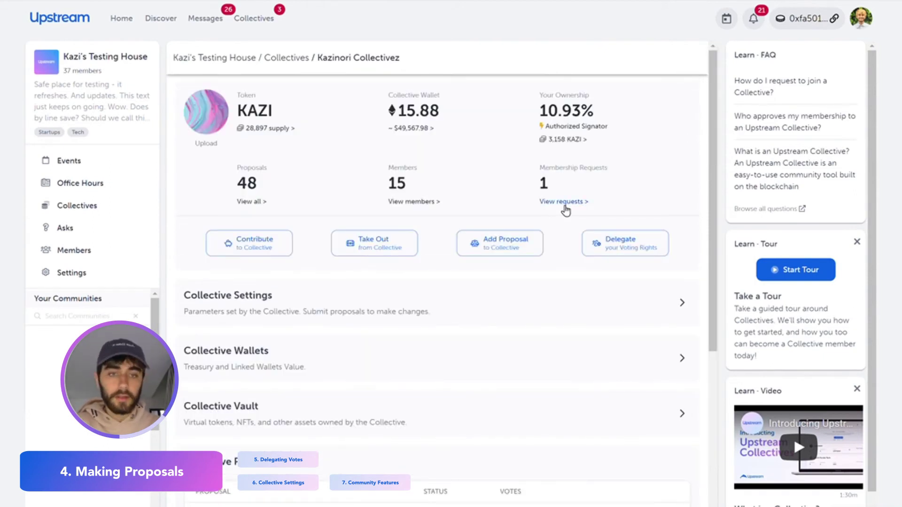
pyautogui.click(565, 211)
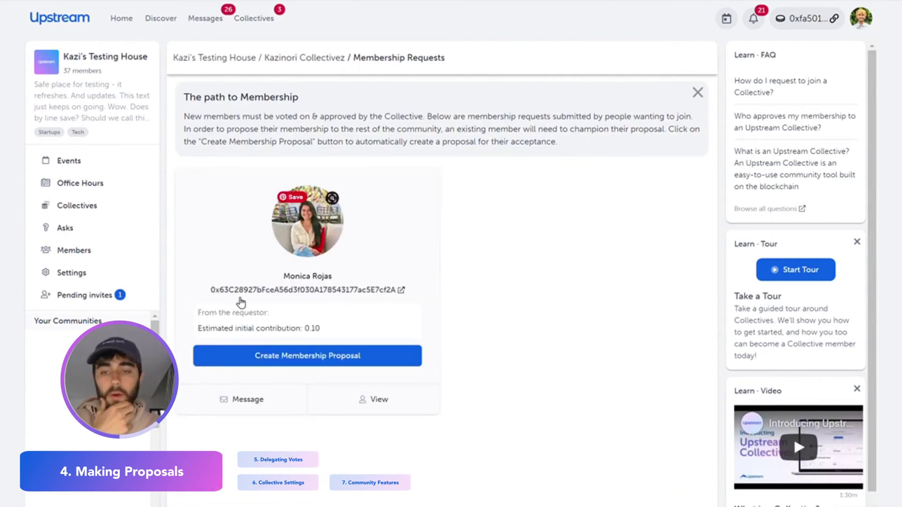
pyautogui.click(272, 362)
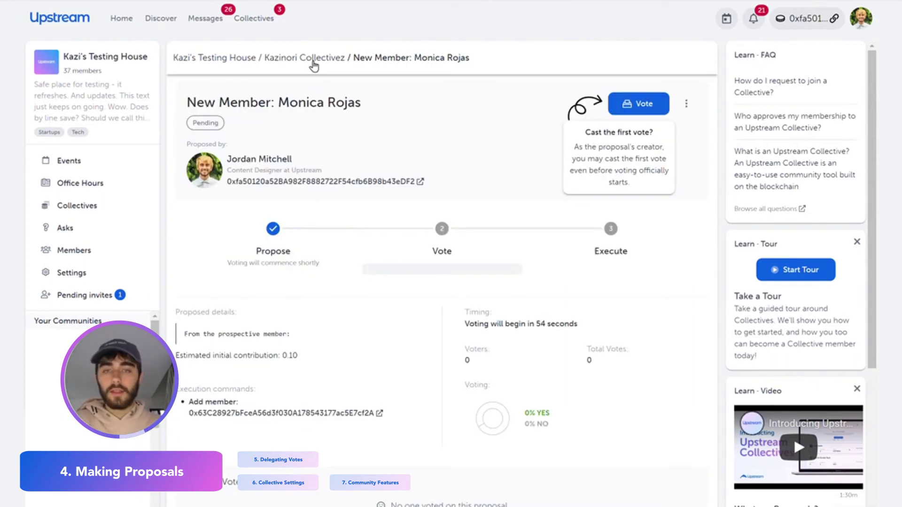
pyautogui.click(313, 64)
# Scroll the collective overview and bring up the voting power delegation settings.
pyautogui.scroll(-1, 363, 229)
pyautogui.scroll(-1, 363, 229)
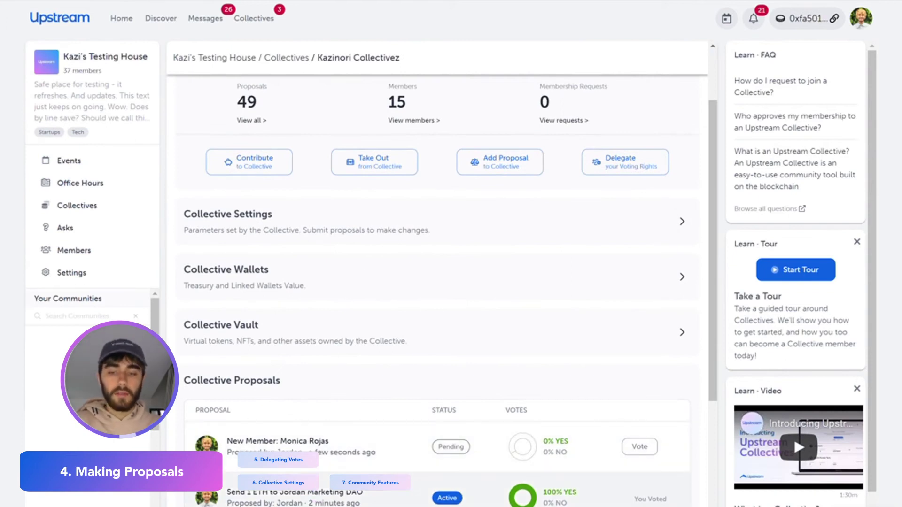
pyautogui.scroll(3, 489, 288)
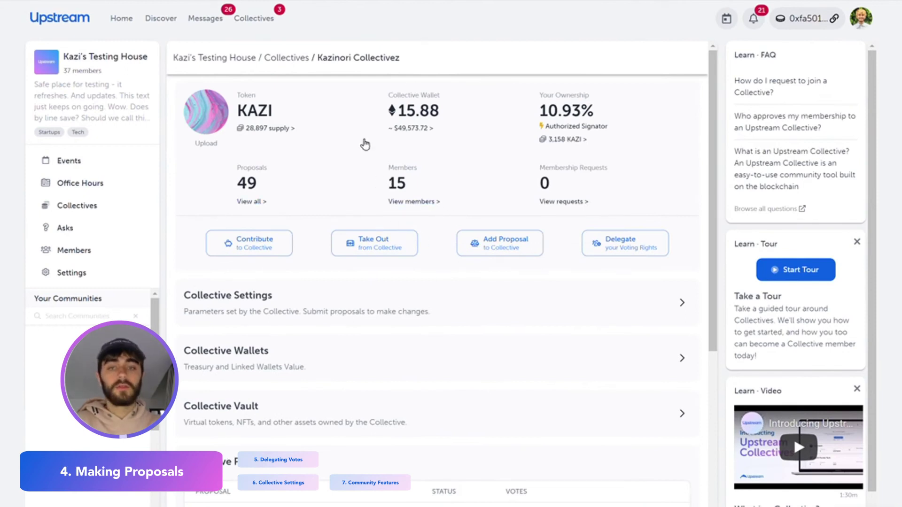
pyautogui.scroll(-1, 396, 282)
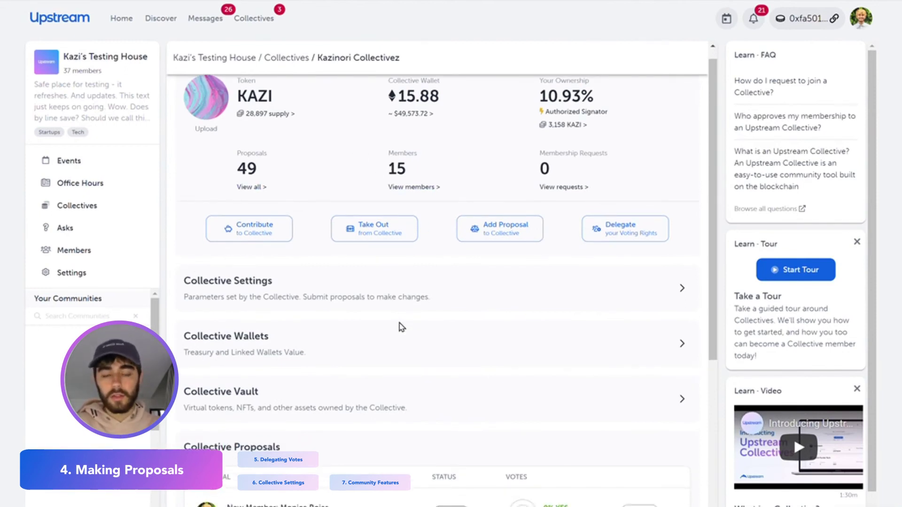
pyautogui.scroll(1, 624, 236)
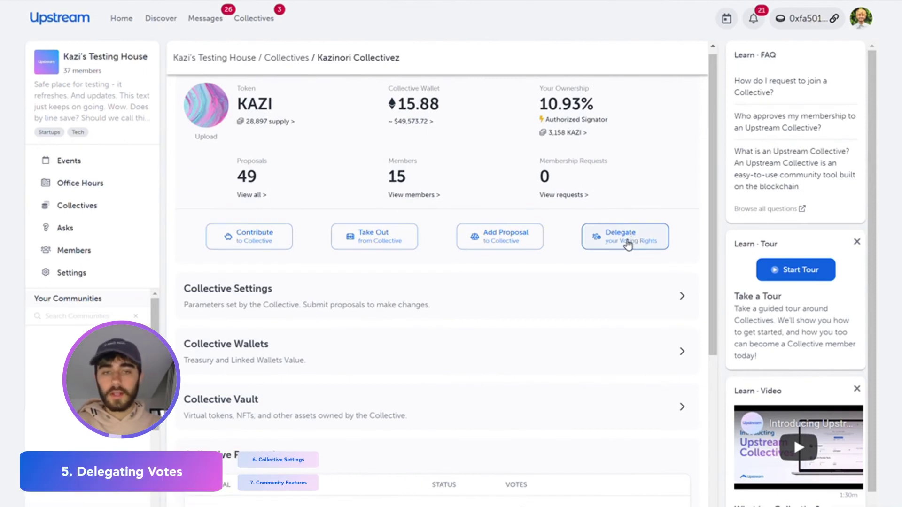
pyautogui.click(627, 244)
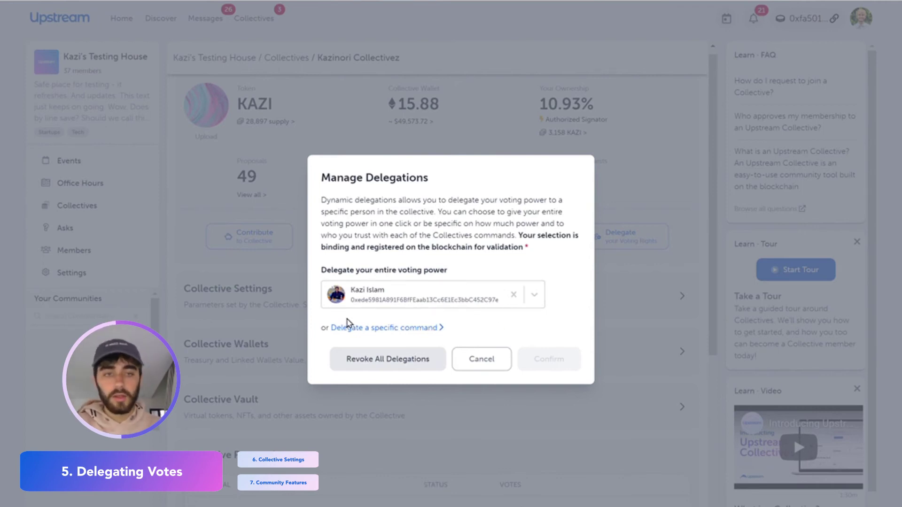
# Switch Manage Delegations to 'Delegate a specific command' for per-command delegation.
pyautogui.click(372, 328)
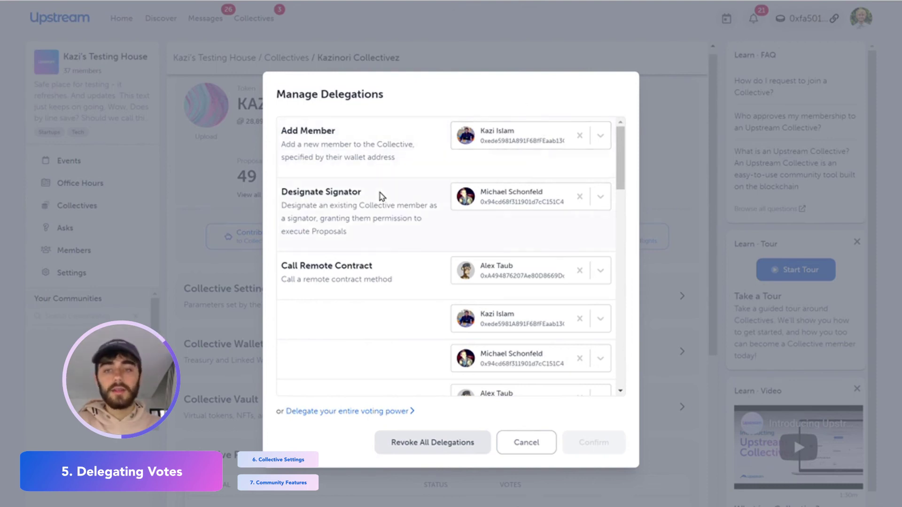
# Assign member delegates for the Change Quorum and Revoke Signator commands.
pyautogui.scroll(-6, 417, 268)
pyautogui.click(482, 262)
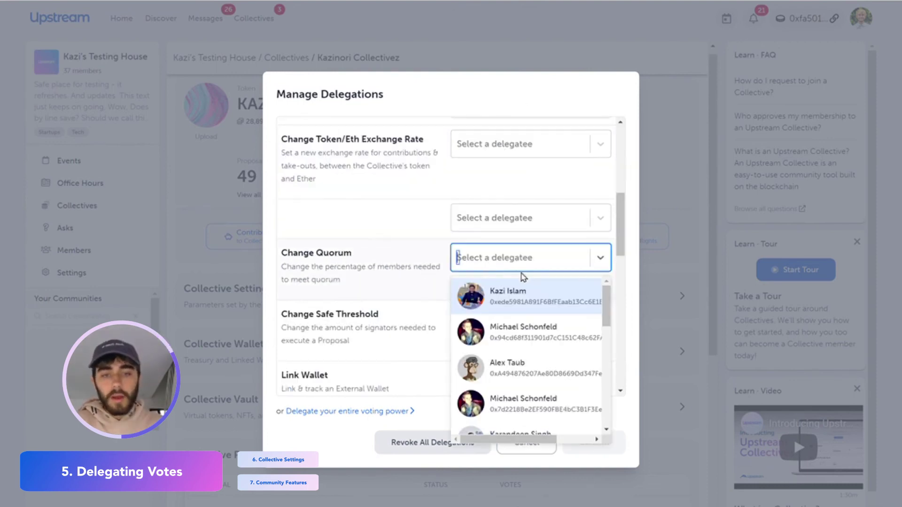
pyautogui.click(518, 340)
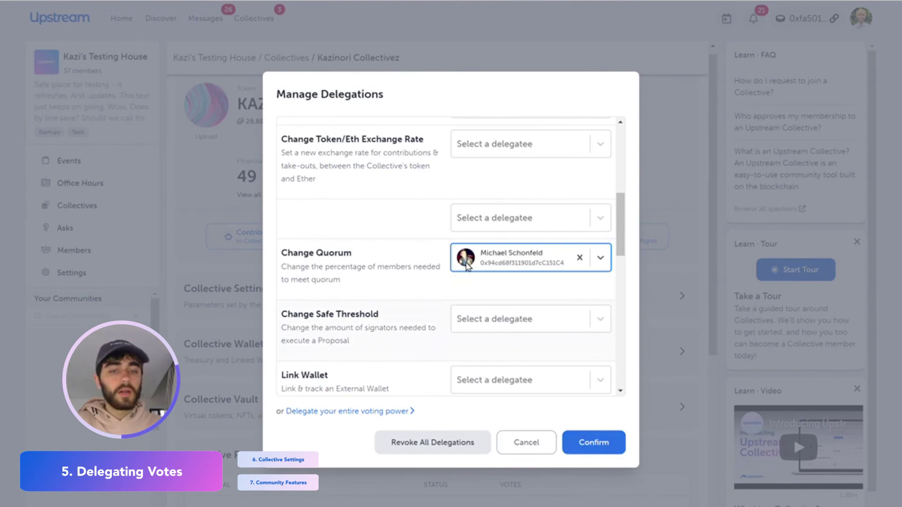
pyautogui.scroll(-5, 509, 314)
pyautogui.click(509, 279)
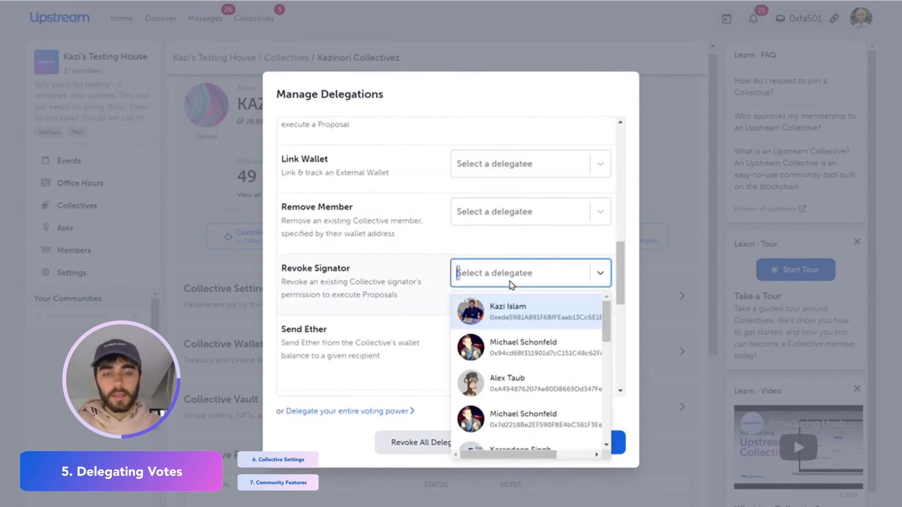
pyautogui.scroll(-3, 499, 413)
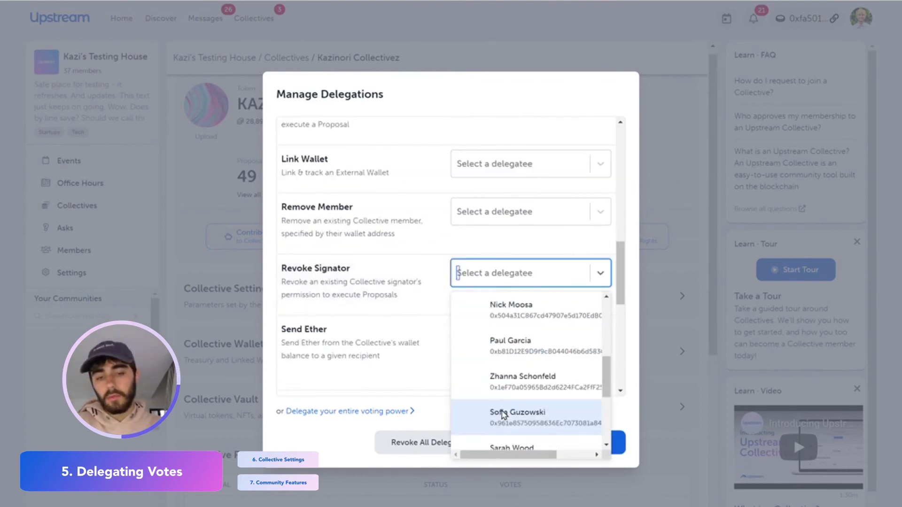
pyautogui.click(541, 424)
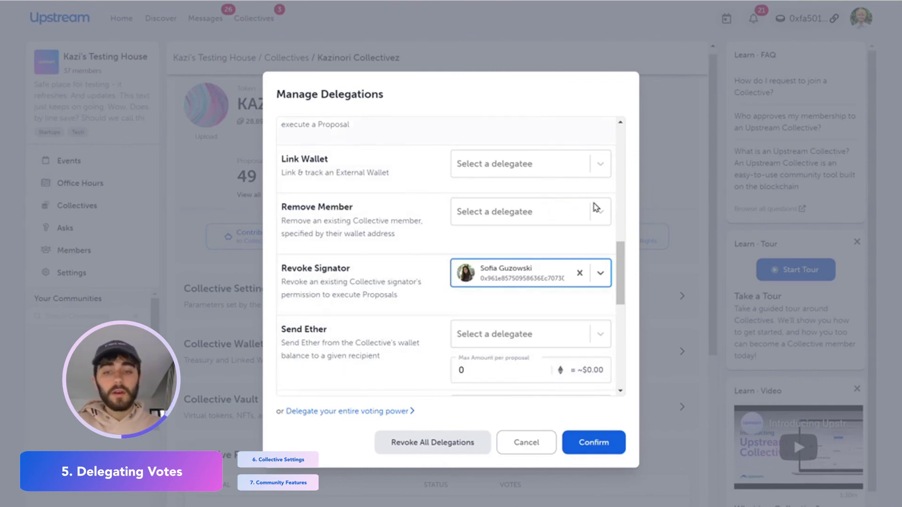
# Look through the rest of the command list, then cancel without saving the delegations.
pyautogui.scroll(-4, 569, 209)
pyautogui.scroll(1, 569, 211)
pyautogui.scroll(-3, 567, 207)
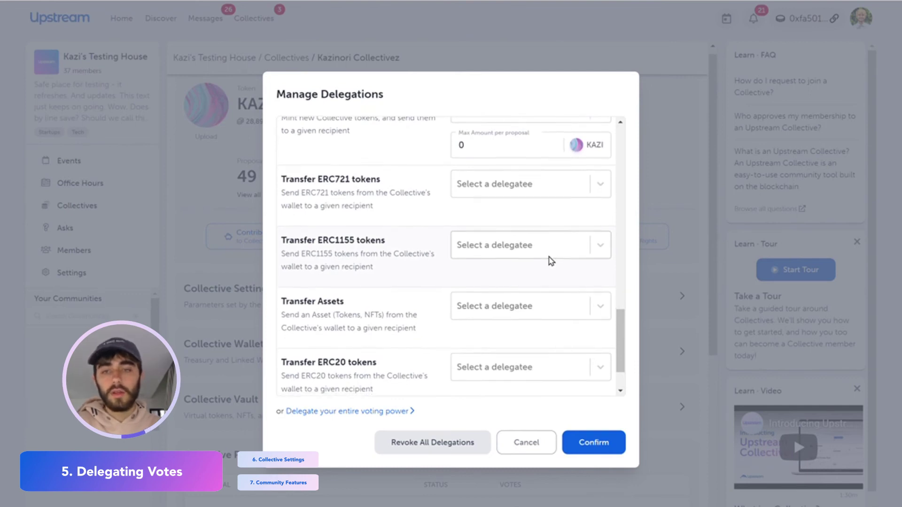
pyautogui.scroll(-1, 550, 261)
pyautogui.scroll(5, 551, 261)
pyautogui.scroll(2, 551, 261)
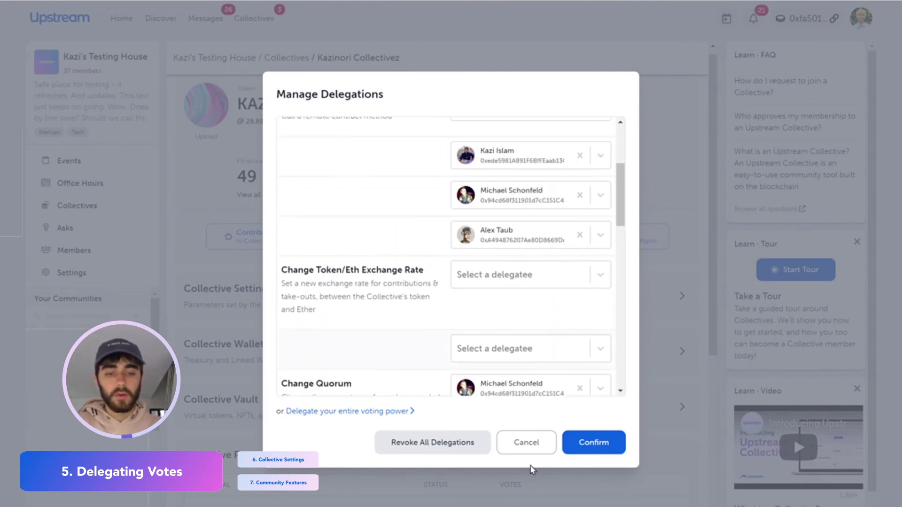
pyautogui.click(535, 449)
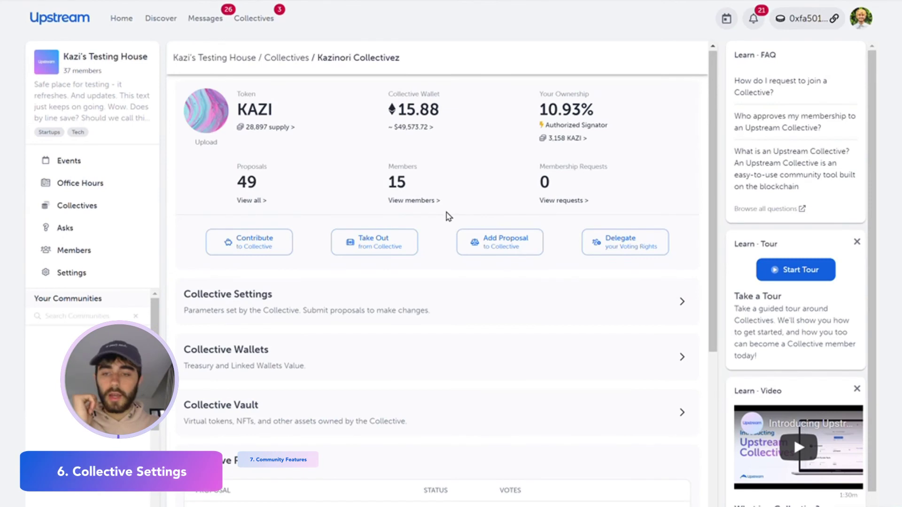
# Expand Collective Settings and highlight the 1,000 KAZI member threshold.
pyautogui.scroll(-2, 596, 322)
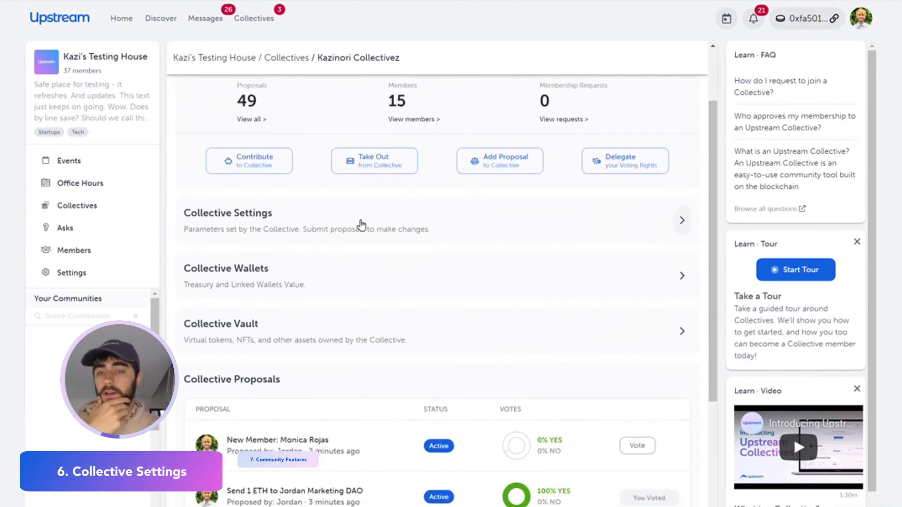
pyautogui.scroll(-1, 358, 226)
pyautogui.click(275, 221)
pyautogui.scroll(-2, 281, 223)
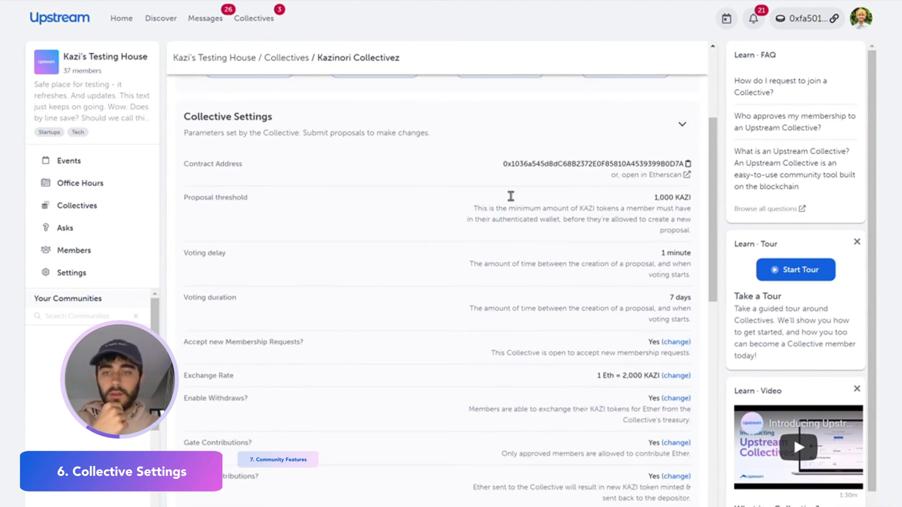
pyautogui.scroll(-1, 511, 199)
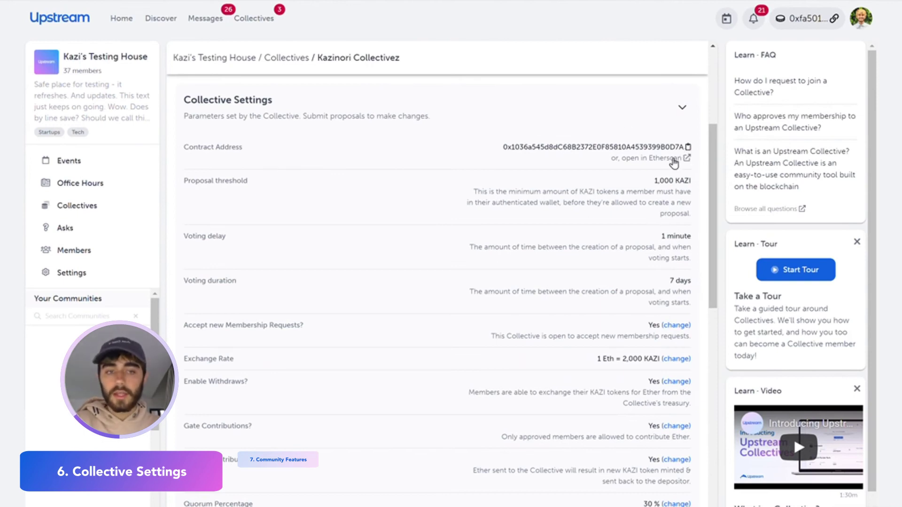
pyautogui.scroll(-2, 679, 164)
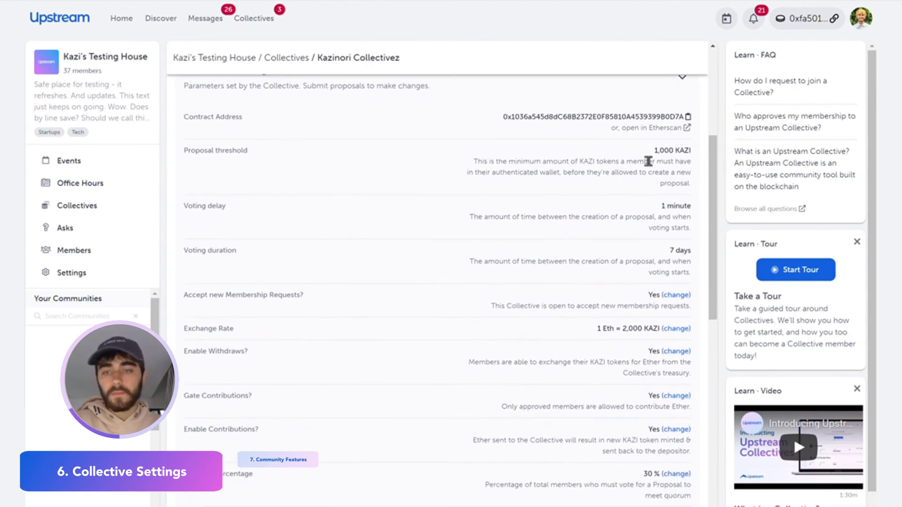
pyautogui.doubleClick(640, 161)
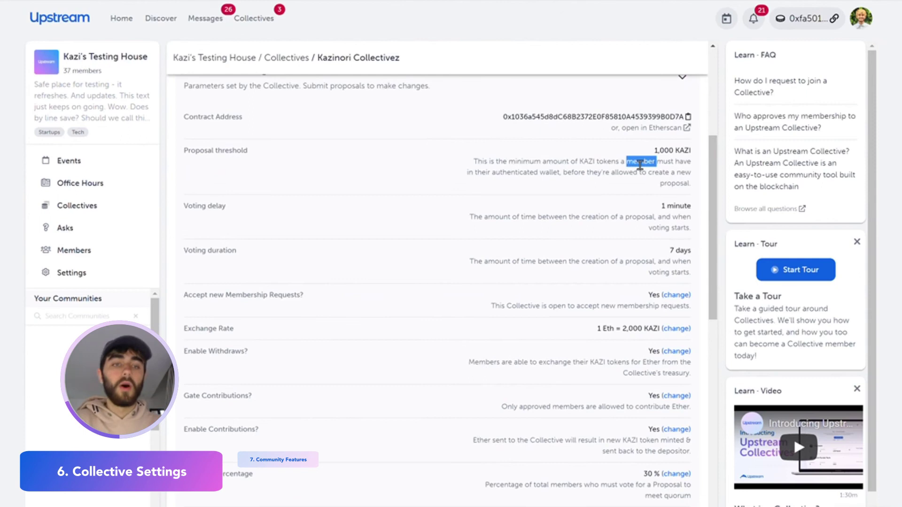
pyautogui.click(640, 165)
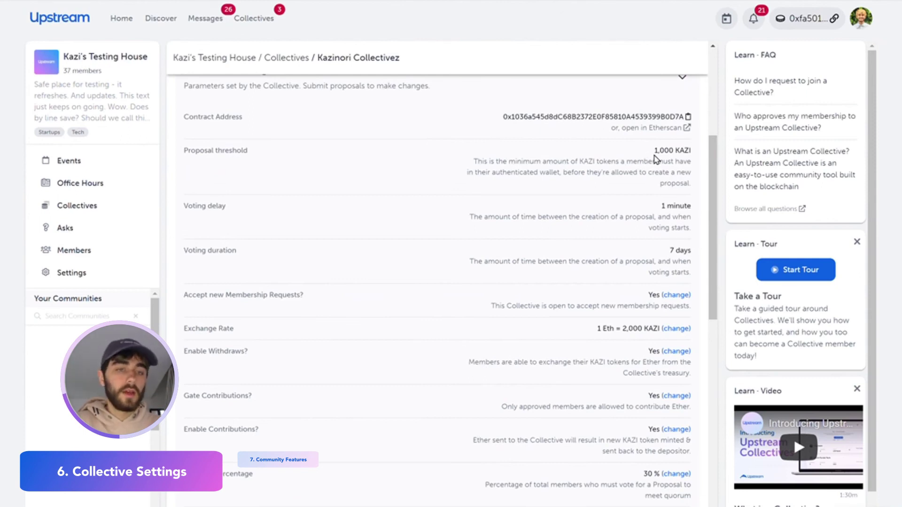
pyautogui.tripleClick(654, 154)
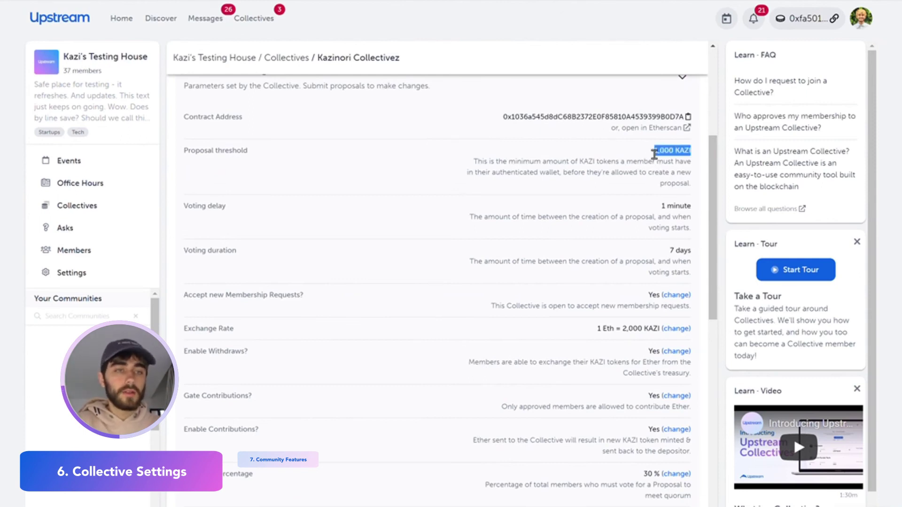
pyautogui.click(654, 154)
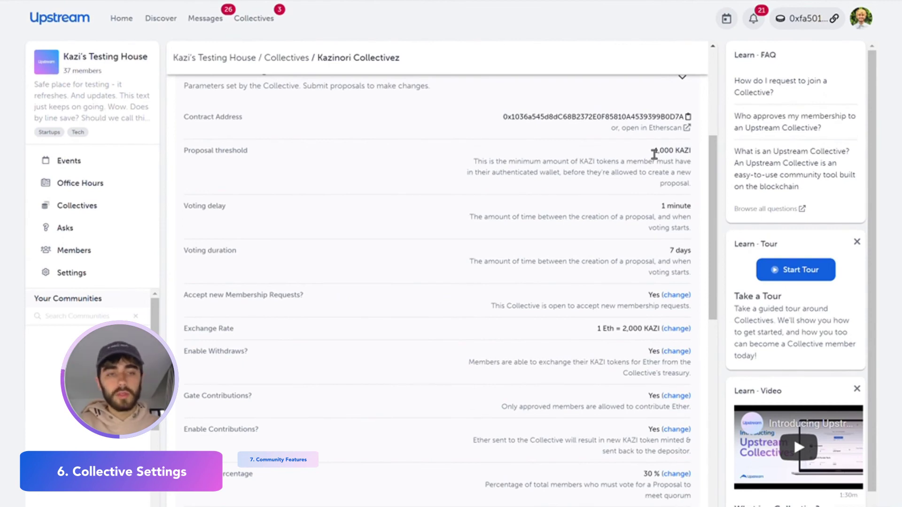
# Highlight the 1 Eth = 2,000 KAZI exchange rate and its parts.
pyautogui.scroll(-2, 611, 151)
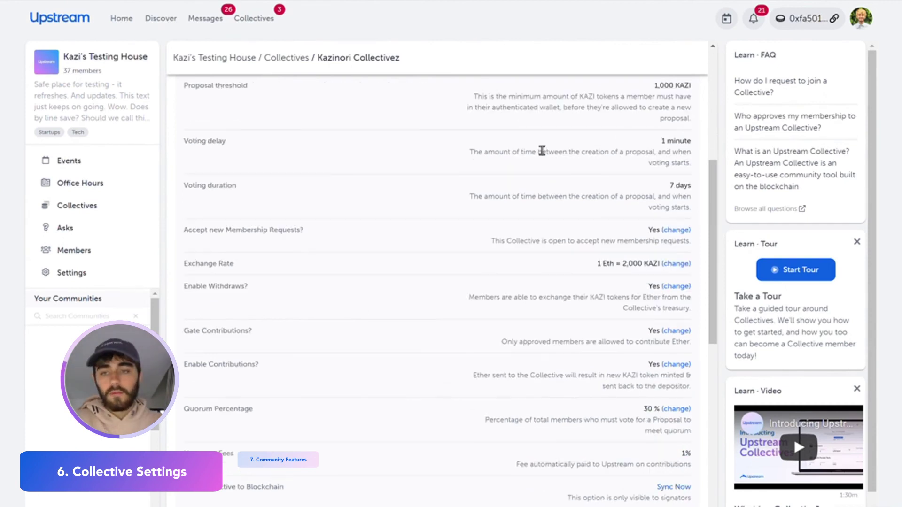
pyautogui.scroll(-1, 436, 194)
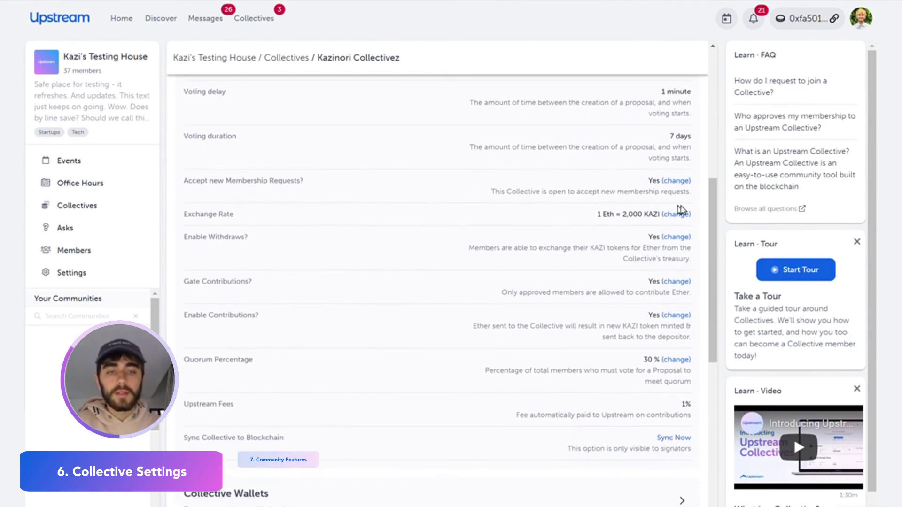
pyautogui.scroll(-1, 671, 195)
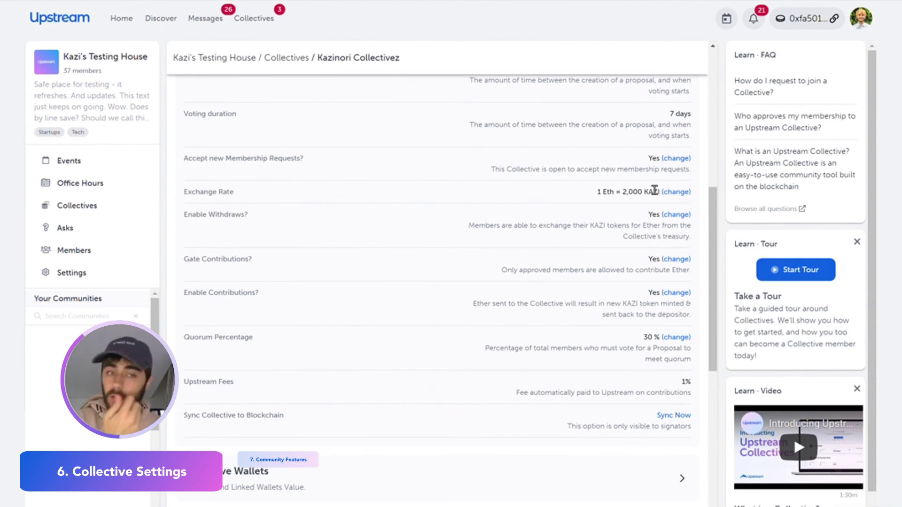
pyautogui.doubleClick(654, 191)
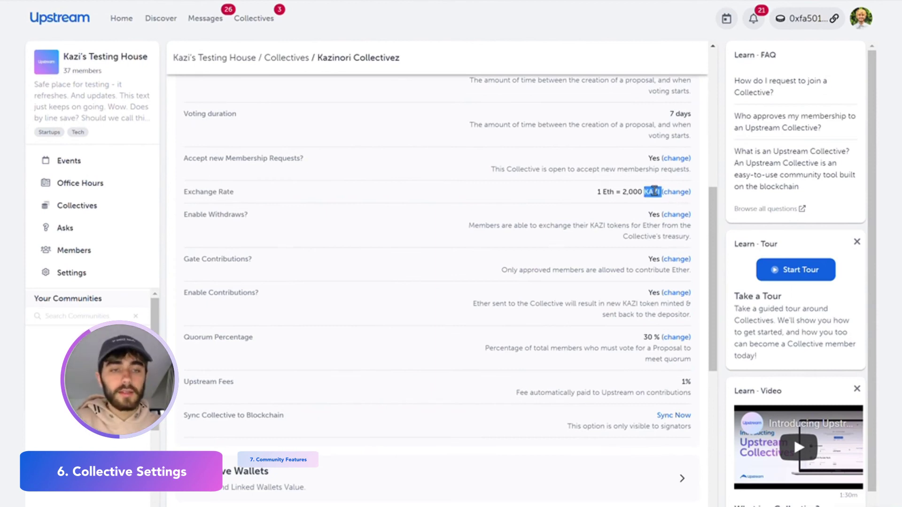
pyautogui.tripleClick(608, 190)
pyautogui.doubleClick(610, 192)
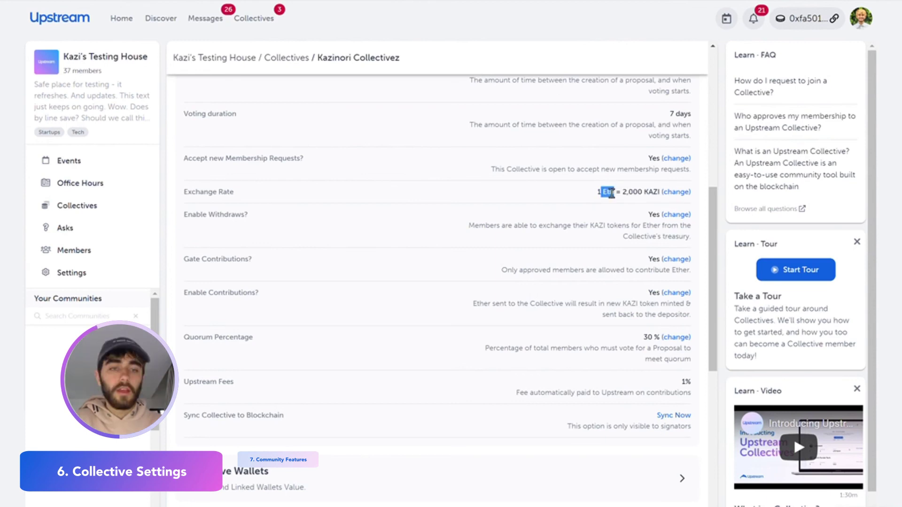
pyautogui.moveTo(623, 192); pyautogui.dragTo(662, 200)
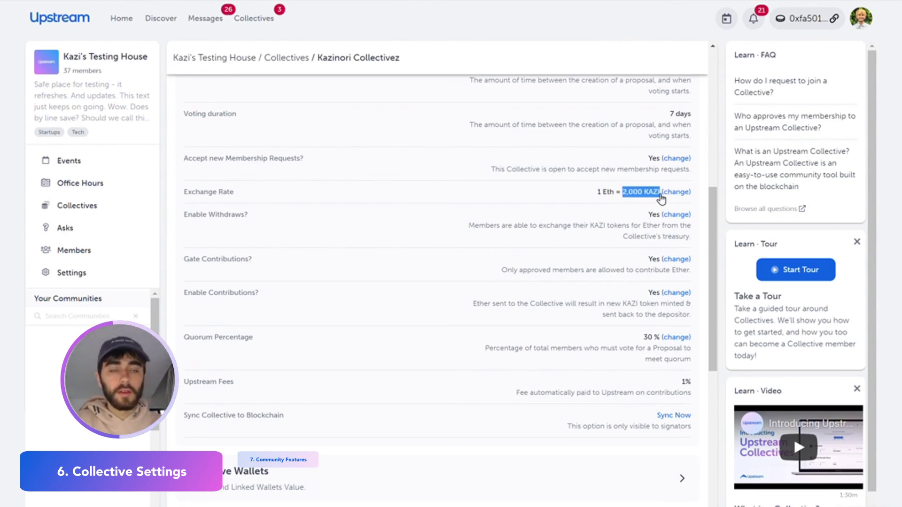
pyautogui.click(662, 209)
# Point out the Gate Contributions, Enable Contributions and 30% Quorum Percentage settings.
pyautogui.scroll(-1, 558, 169)
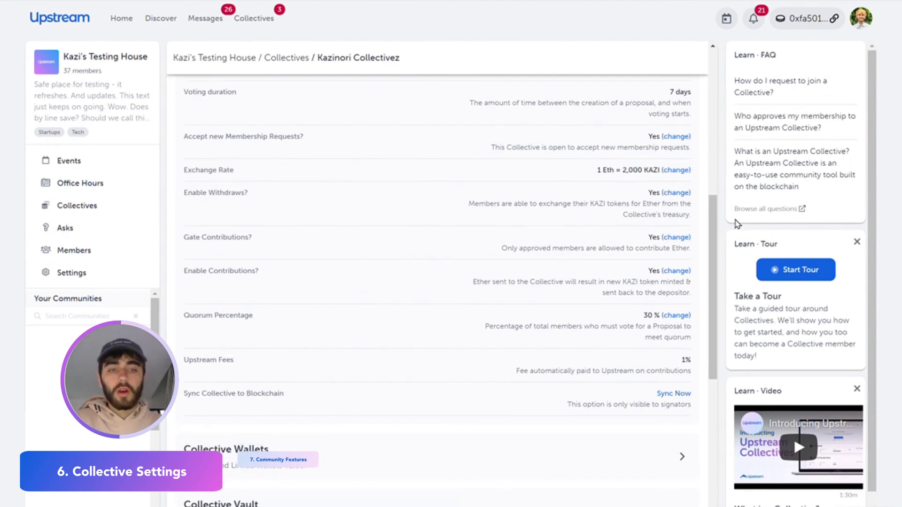
pyautogui.tripleClick(241, 237)
pyautogui.doubleClick(228, 268)
pyautogui.scroll(-1, 228, 269)
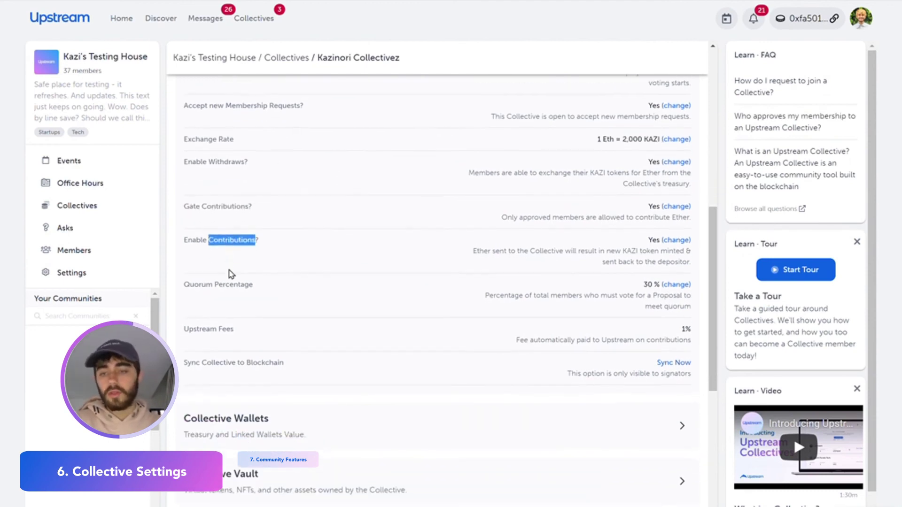
pyautogui.tripleClick(278, 291)
pyautogui.click(681, 317)
# Run Sync Now to sync the collective to the blockchain.
pyautogui.scroll(-1, 681, 317)
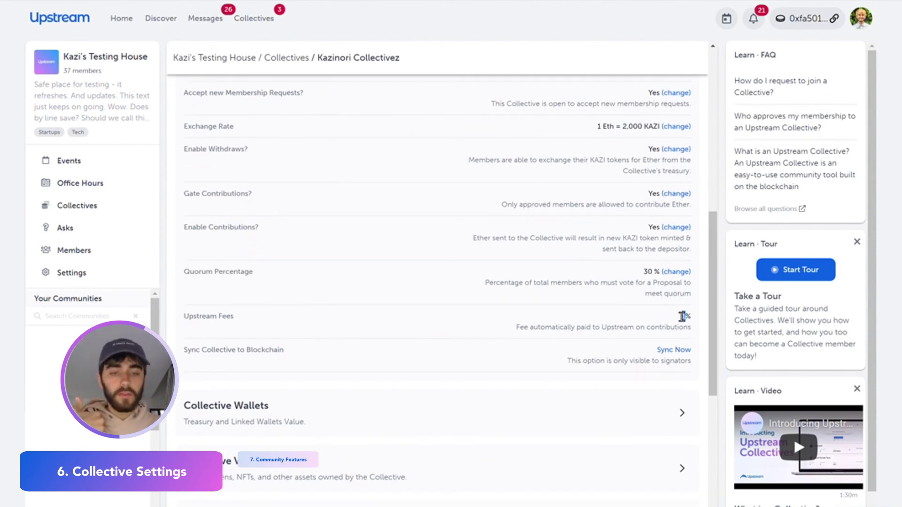
pyautogui.scroll(-1, 676, 324)
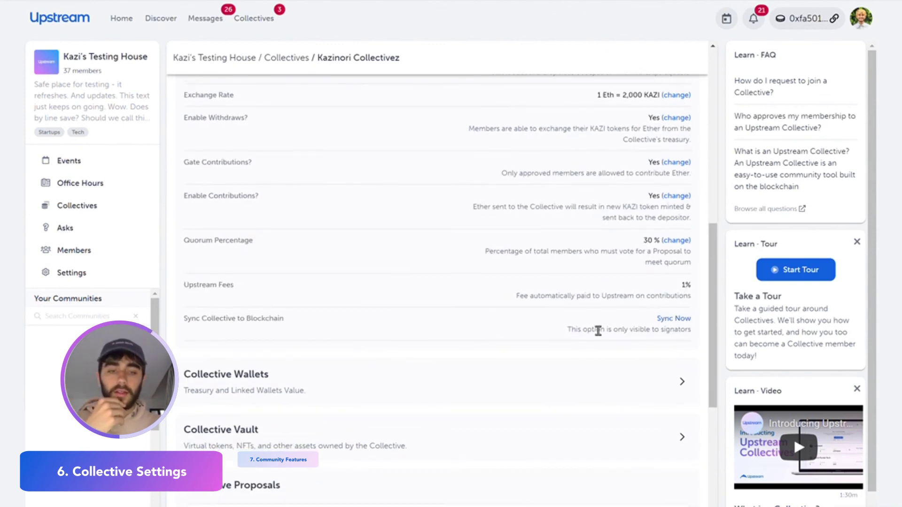
pyautogui.click(673, 319)
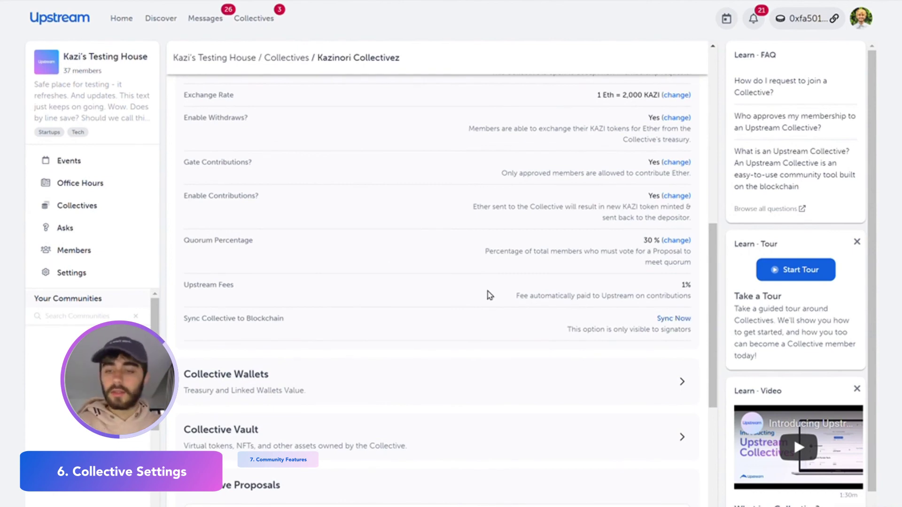
pyautogui.scroll(-3, 470, 281)
# Expand Collective Wallets to show the value chart and Treasury Wallet balance.
pyautogui.click(371, 233)
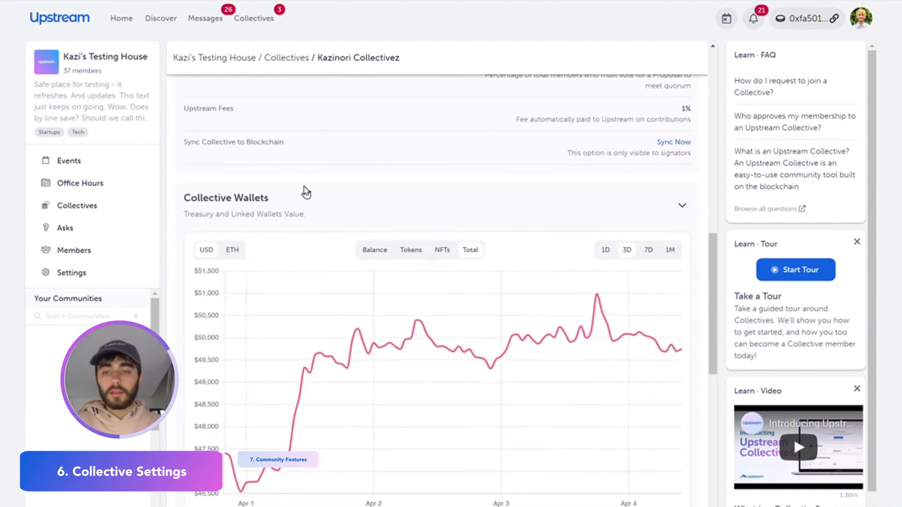
pyautogui.scroll(-2, 324, 211)
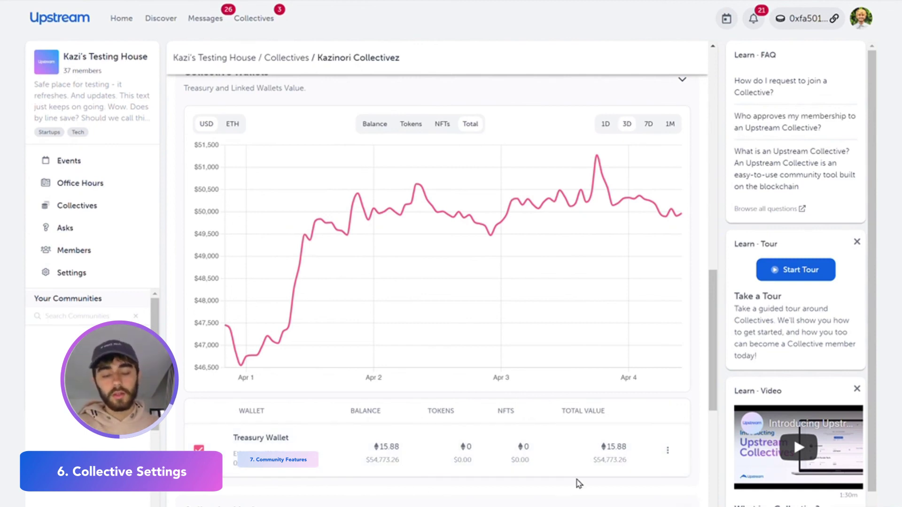
pyautogui.scroll(-2, 517, 423)
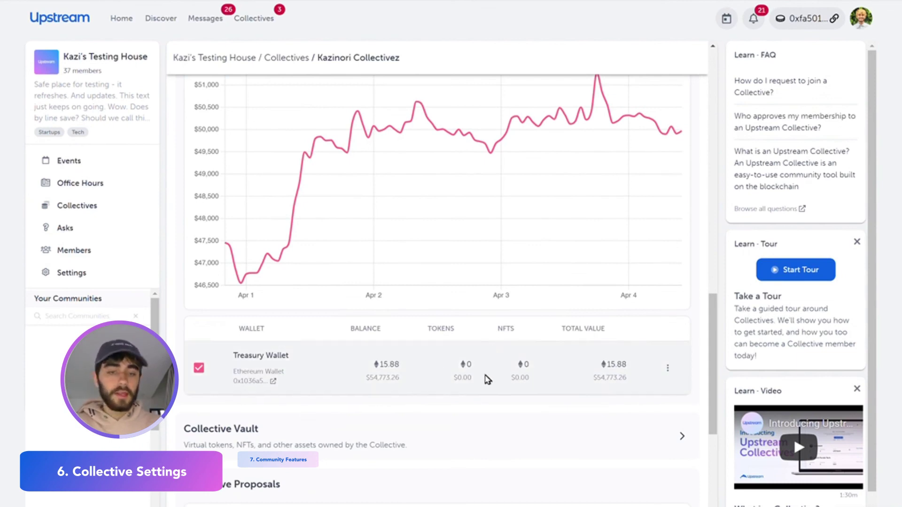
# Expand the Collective Vault, which holds no assets, then go to the community Events page.
pyautogui.click(242, 448)
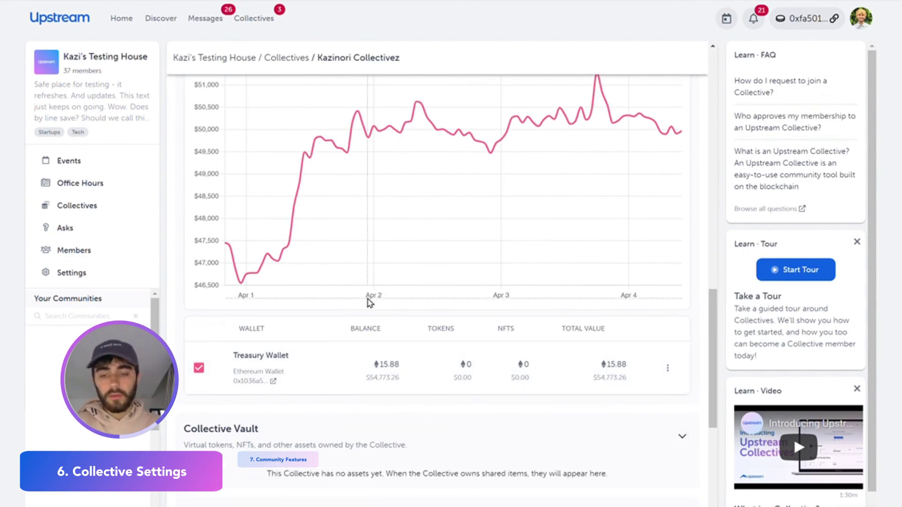
pyautogui.scroll(-4, 242, 451)
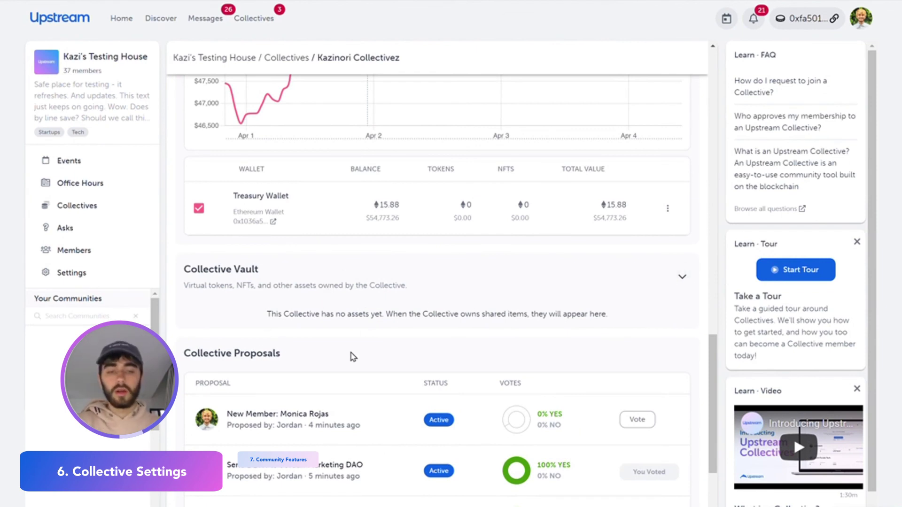
pyautogui.scroll(-3, 416, 366)
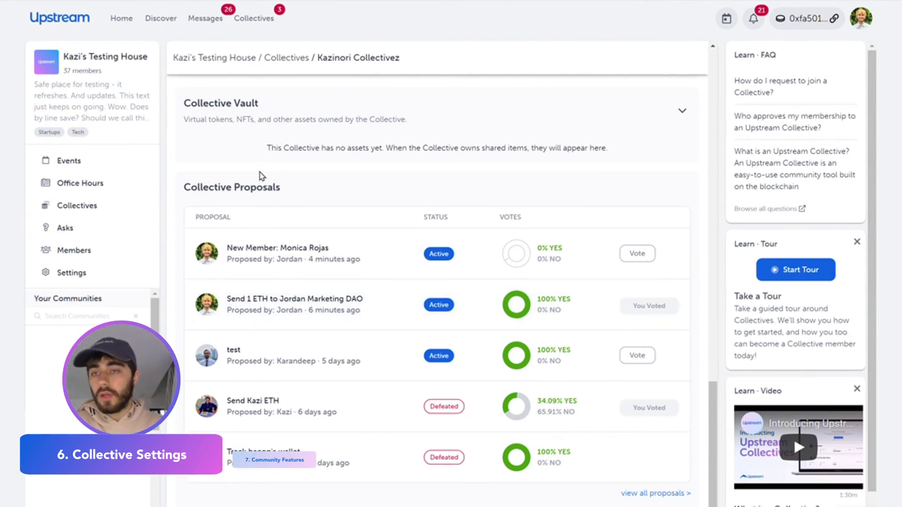
pyautogui.click(78, 169)
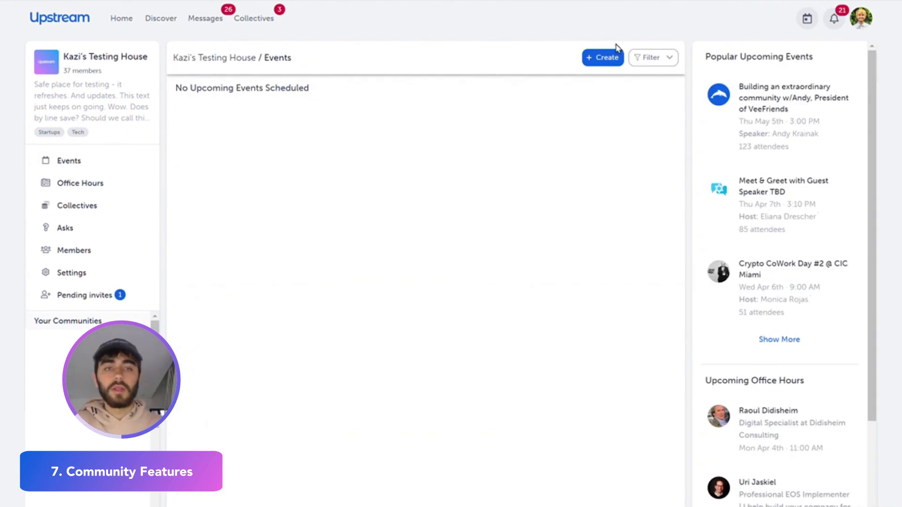
# Start a new event, then view the Office Hours listing and the community Asks page.
pyautogui.click(605, 57)
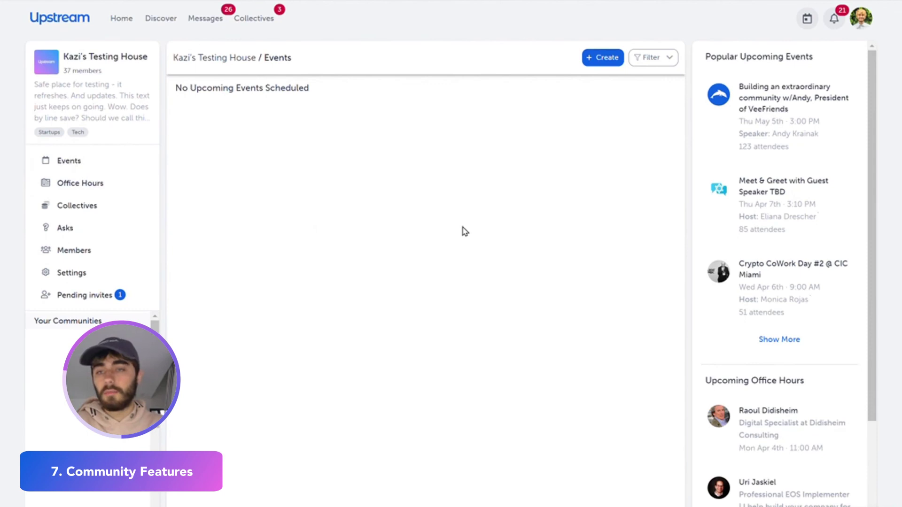
pyautogui.click(67, 186)
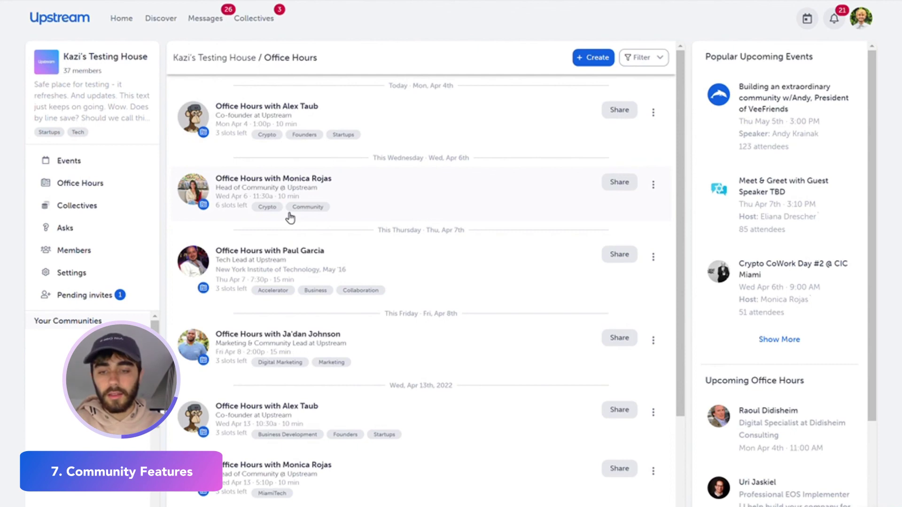
pyautogui.click(79, 229)
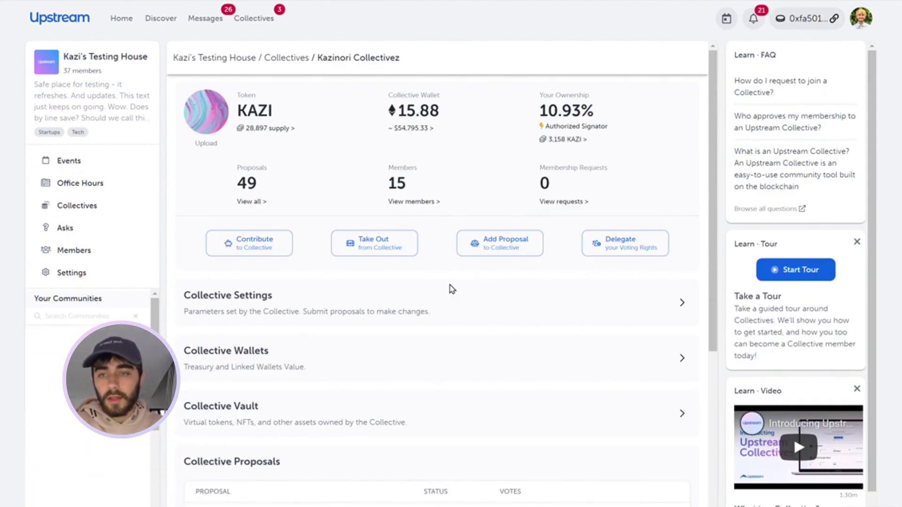
pyautogui.scroll(-5, 450, 288)
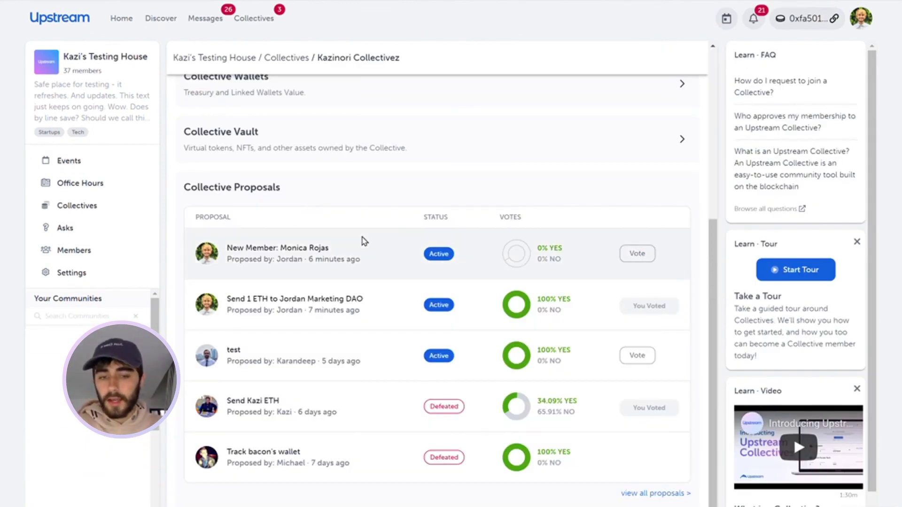
pyautogui.scroll(3, 364, 241)
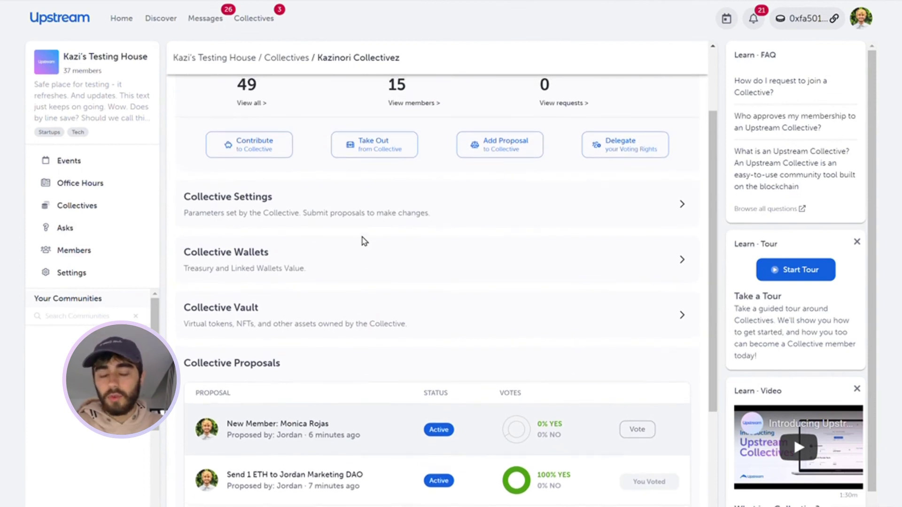